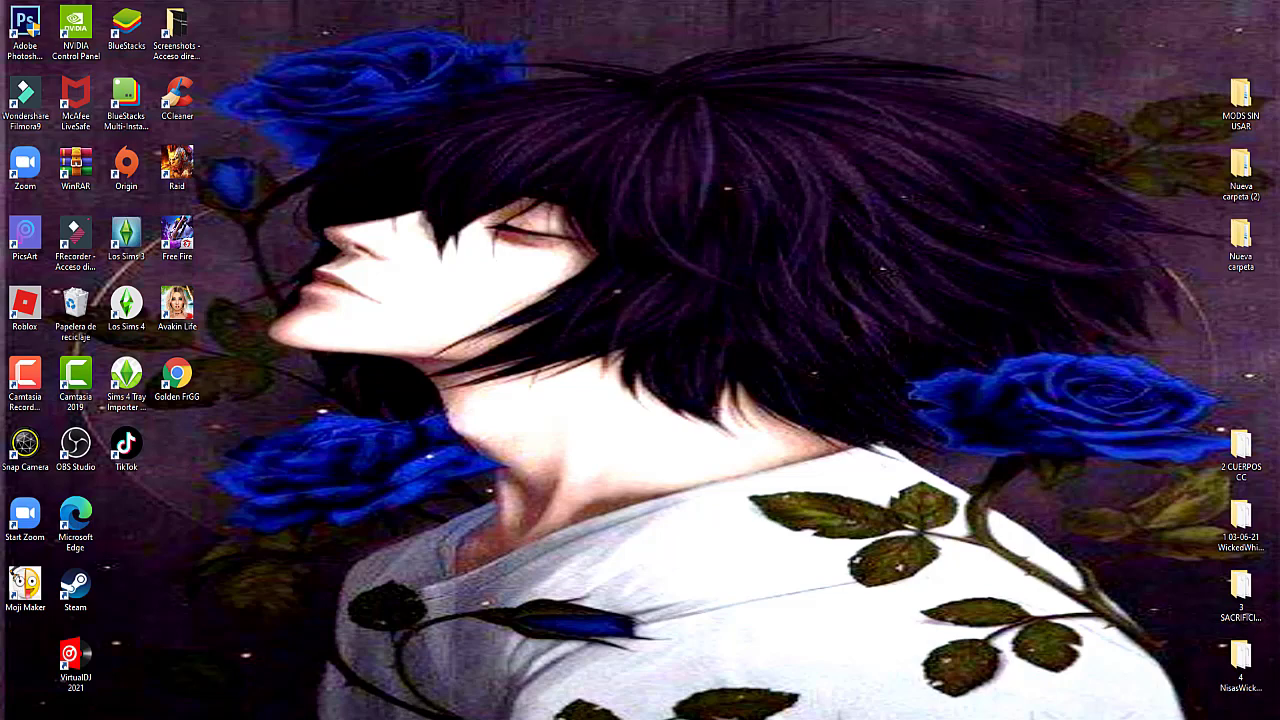
Open Chrome on the bluestacks.com home page and change the site language to Español
double_click(177, 378)
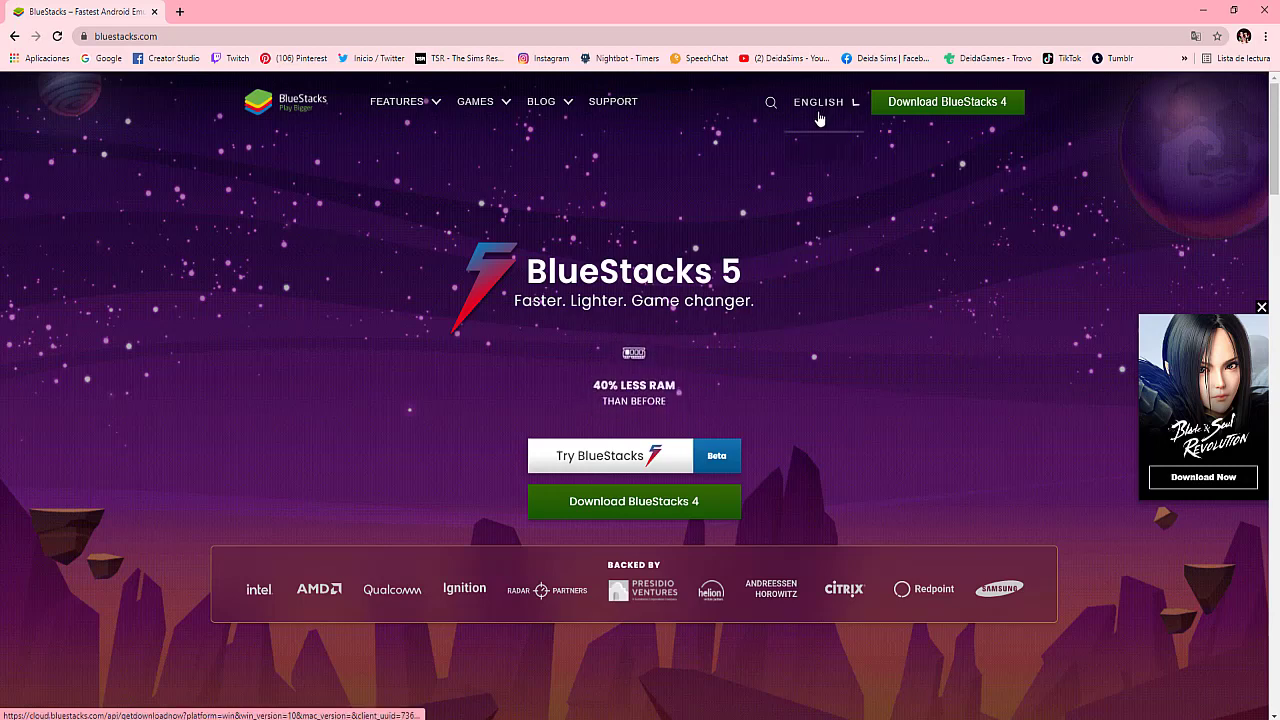
mouse_move(815, 102)
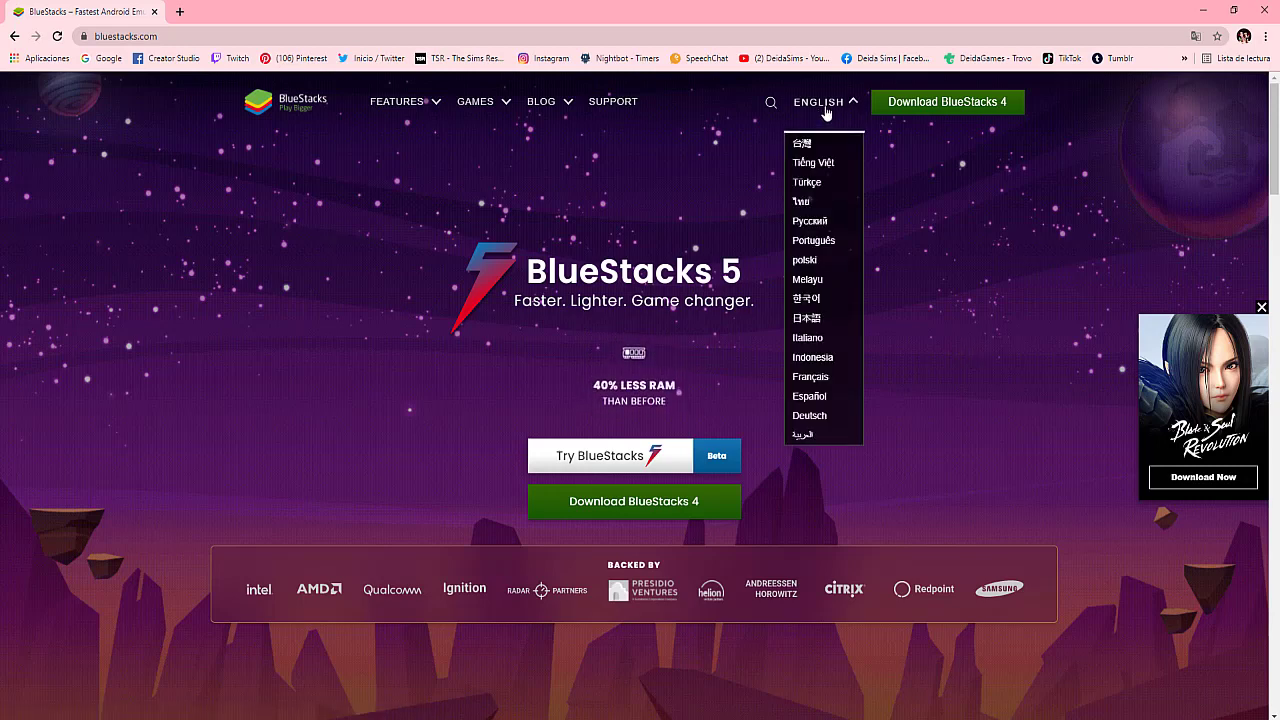
click(815, 403)
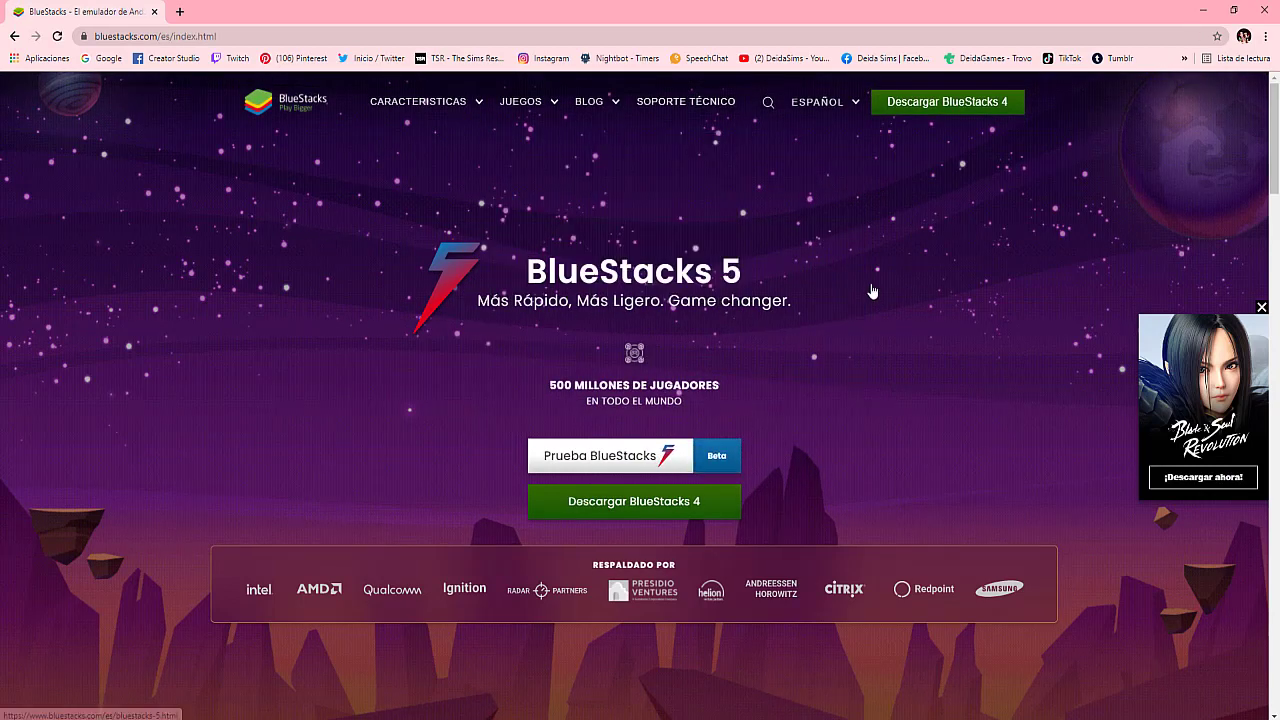
Download the BlueStacks installer, place the file on the desktop and close the browser
click(948, 106)
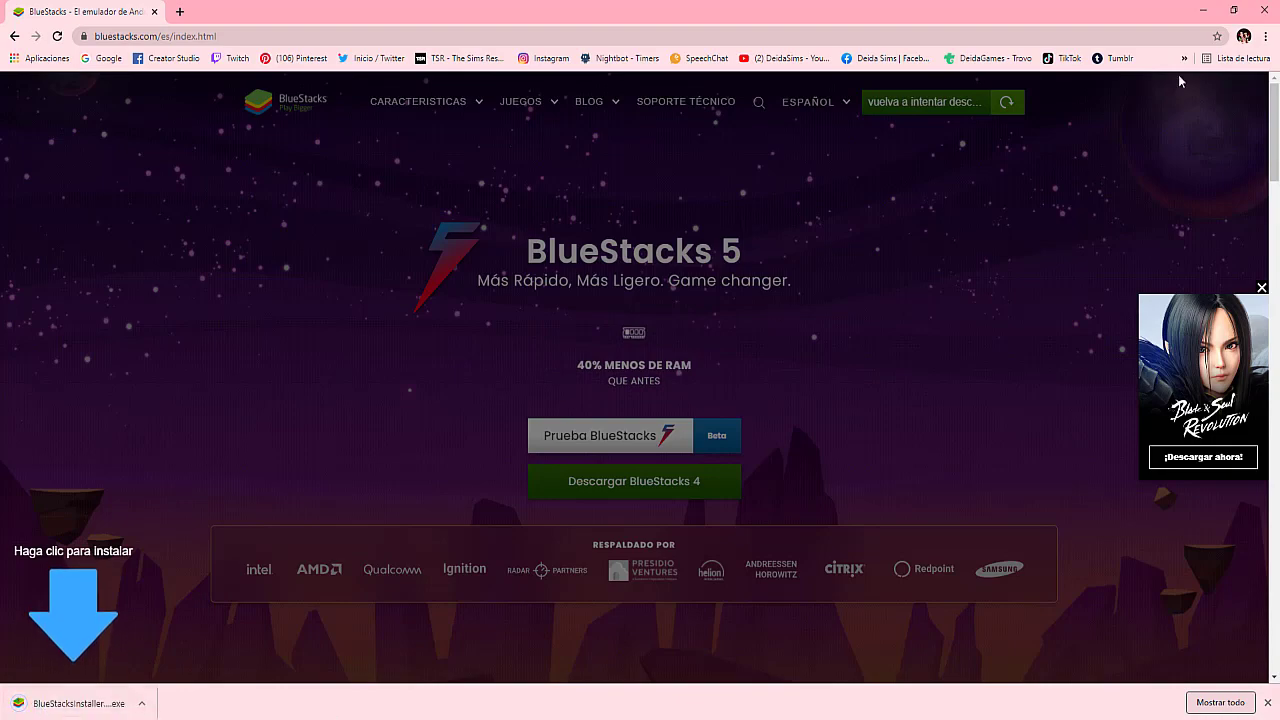
key(super+Down)
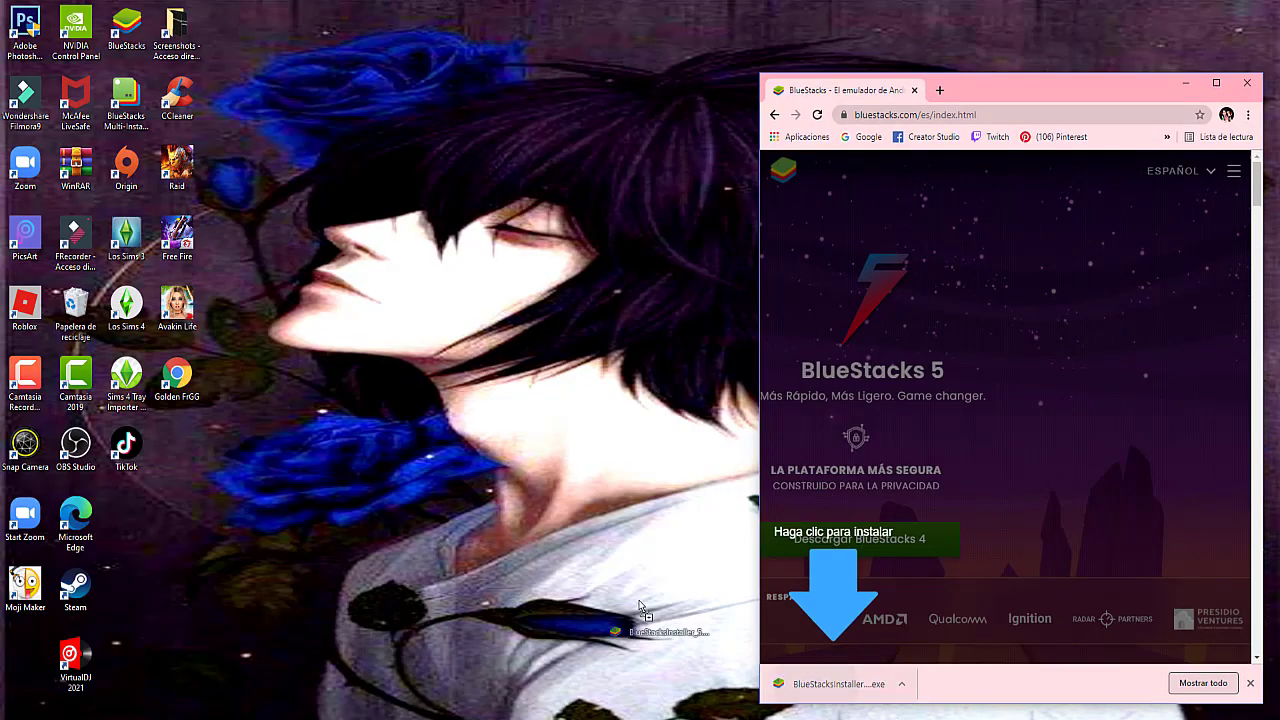
drag(835, 684, 612, 350)
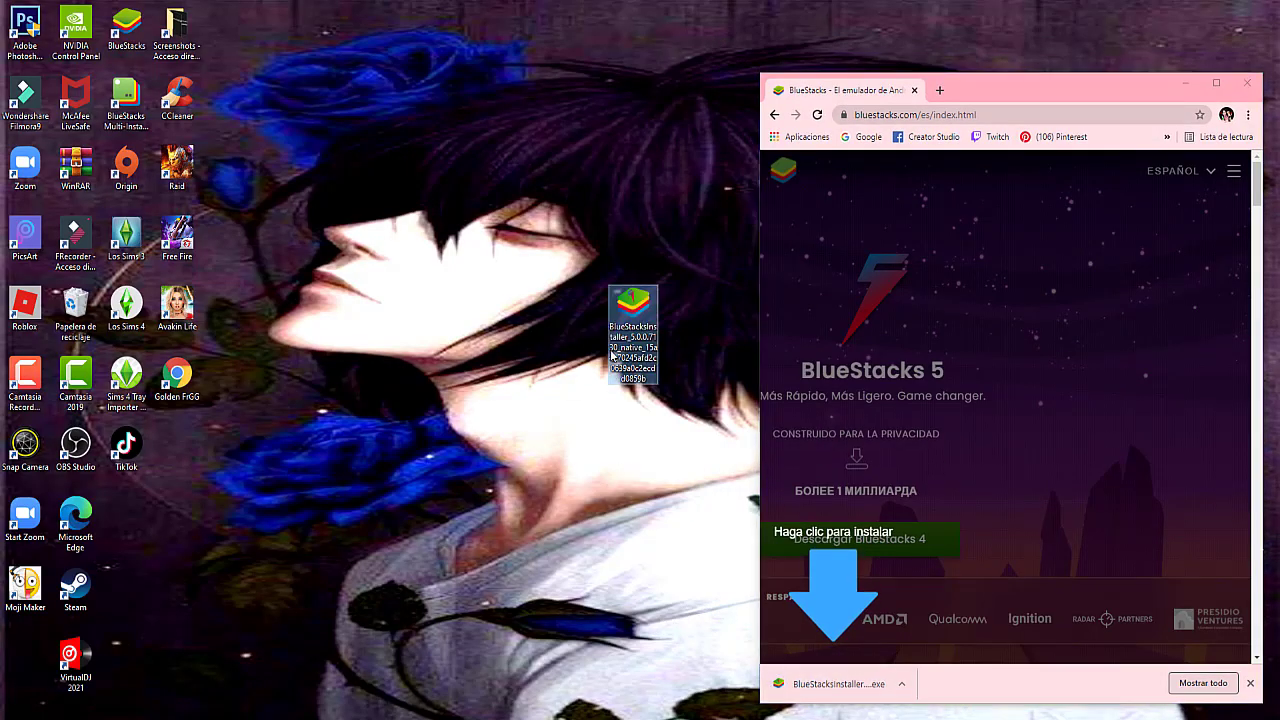
click(1247, 82)
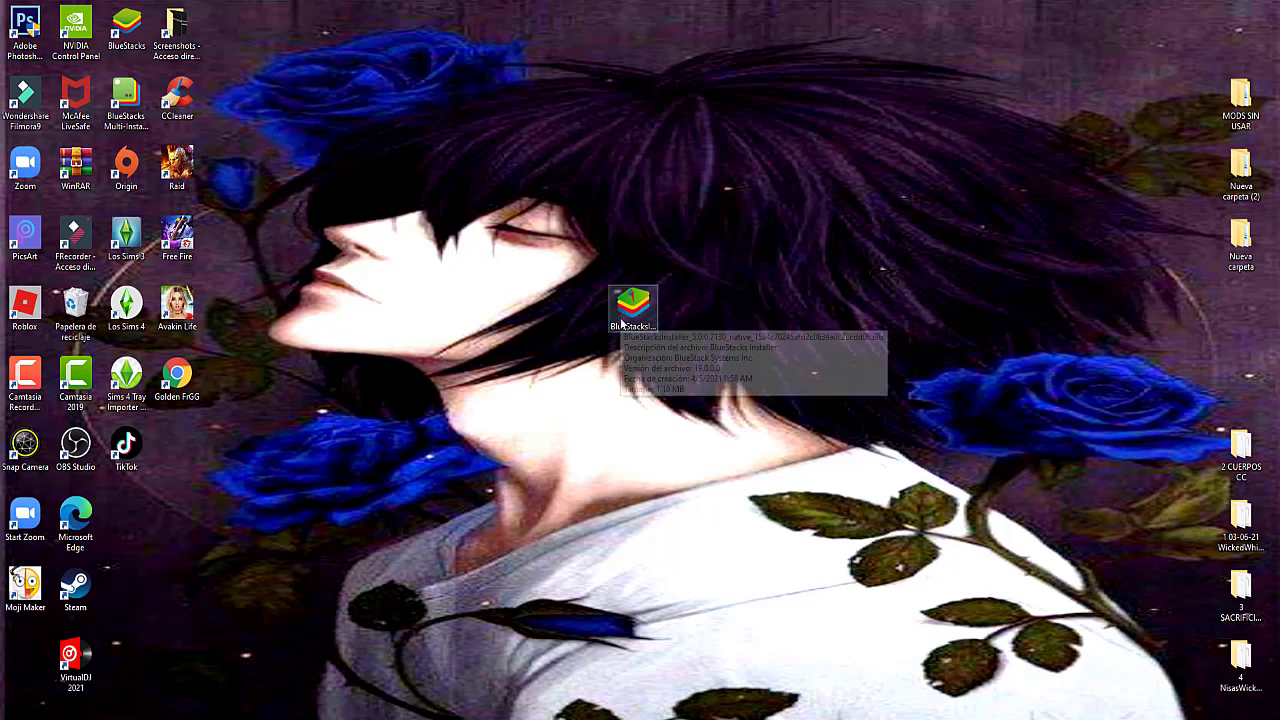
Move the BlueStacks and Multi-Instance Manager shortcuts to the middle of the desktop and delete the installer file
drag(122, 32, 583, 168)
drag(126, 100, 733, 170)
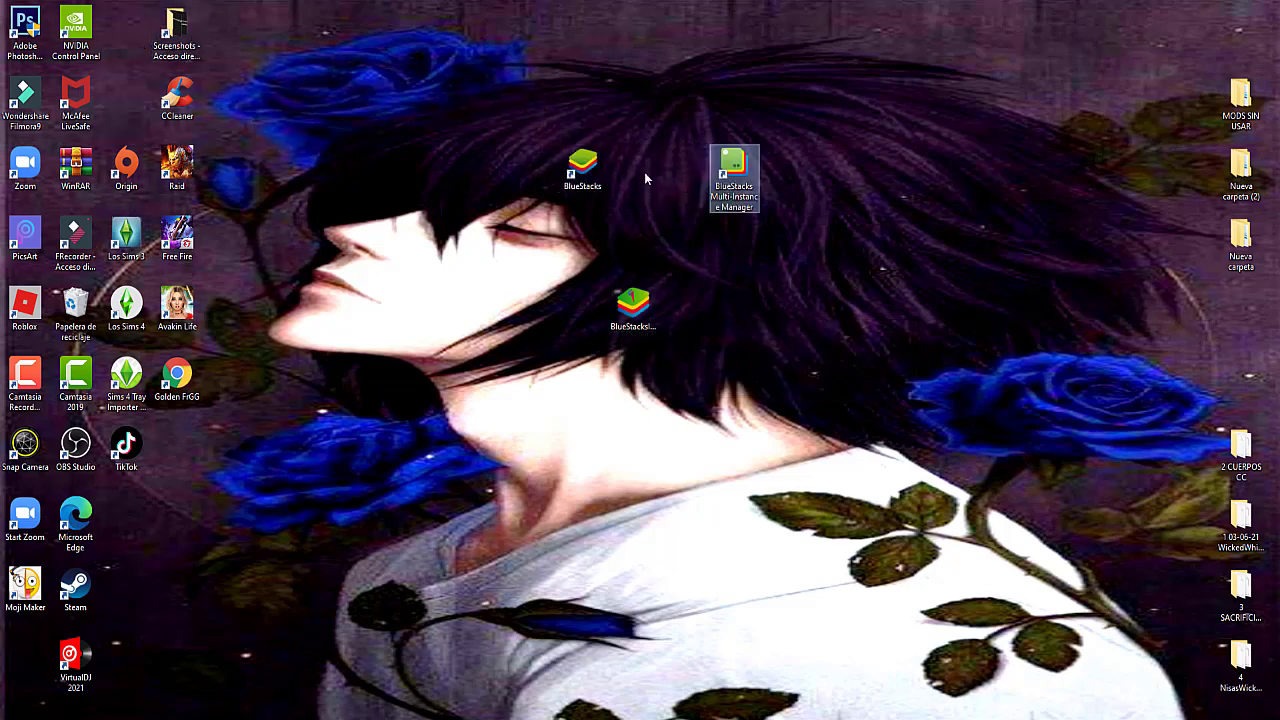
drag(583, 168, 639, 170)
drag(733, 172, 686, 180)
right_click(612, 288)
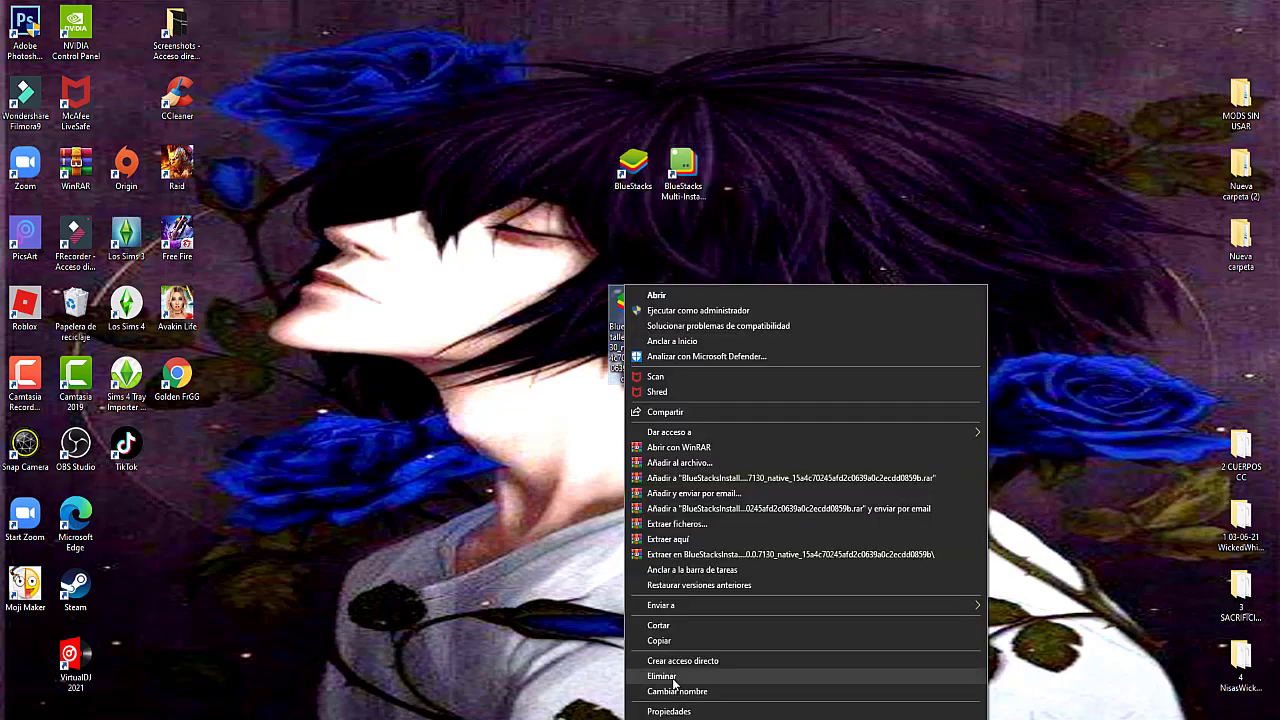
click(690, 682)
Open the BlueStacks Multi-Instance Manager in the middle of the screen and move the BlueStacks shortcut beside the other desktop icons
drag(683, 165, 848, 168)
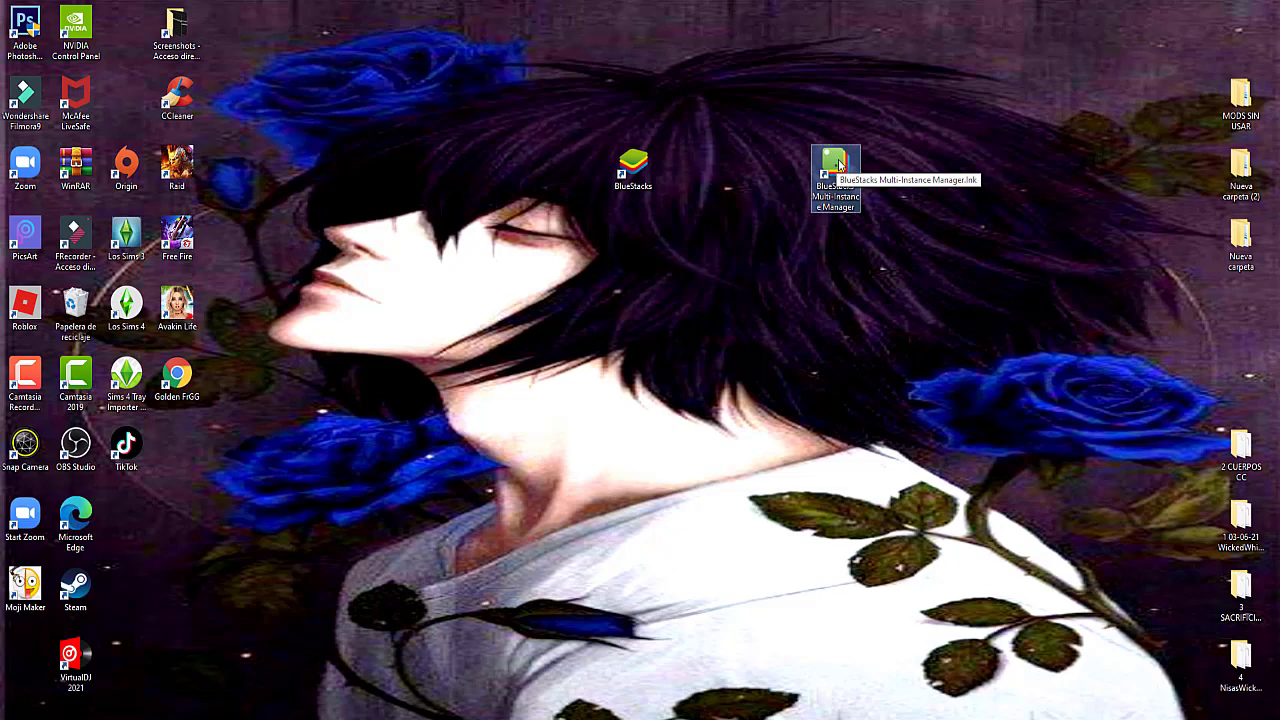
drag(849, 177, 686, 305)
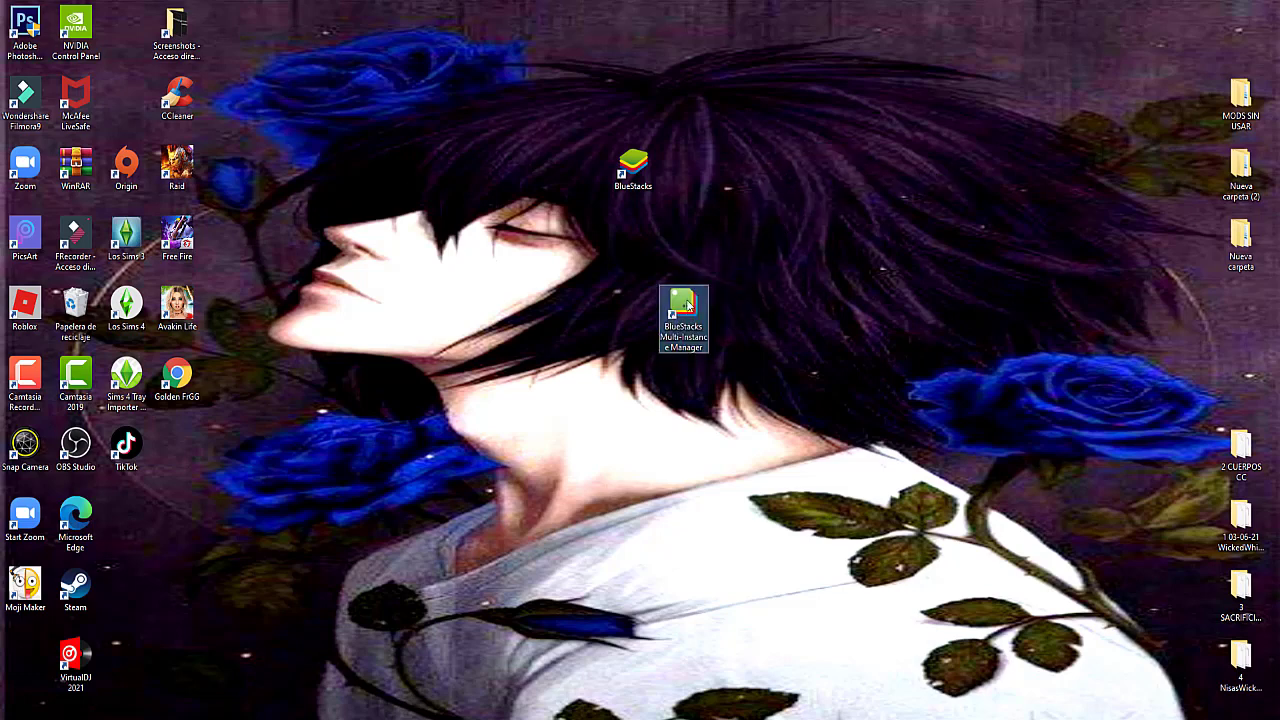
double_click(687, 305)
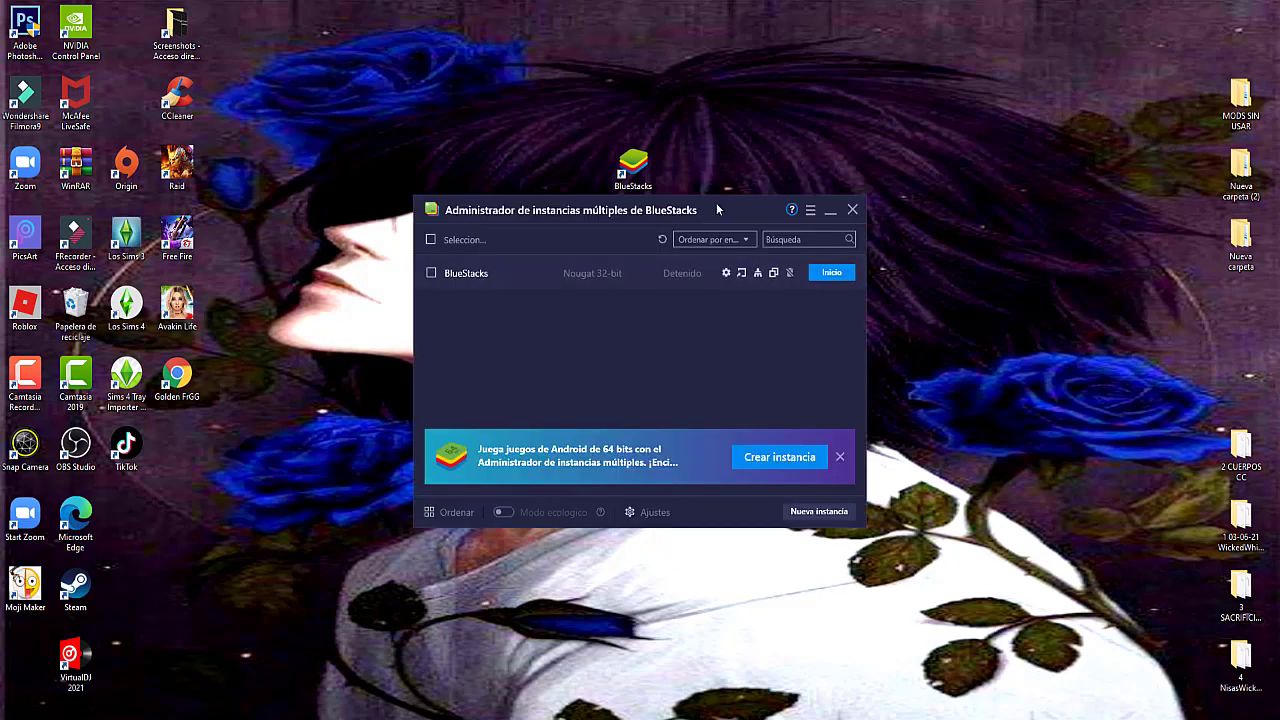
drag(744, 207, 1077, 110)
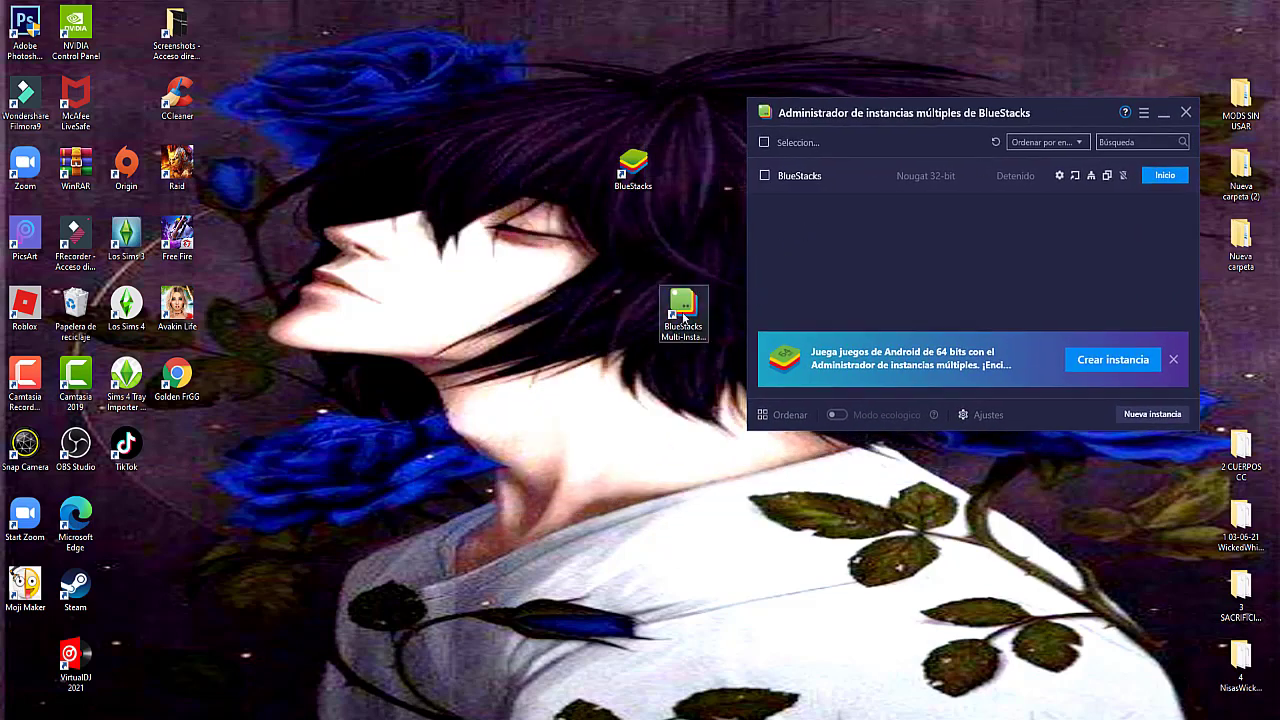
drag(691, 306, 698, 320)
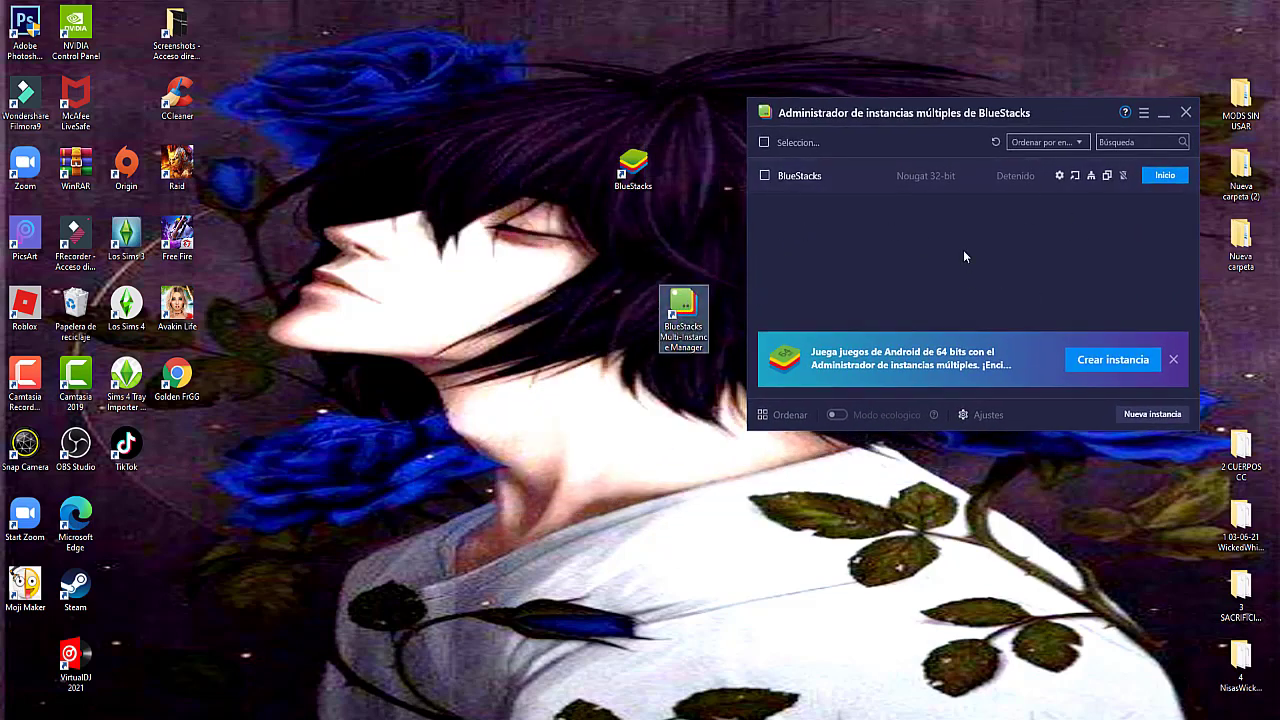
drag(633, 168, 306, 55)
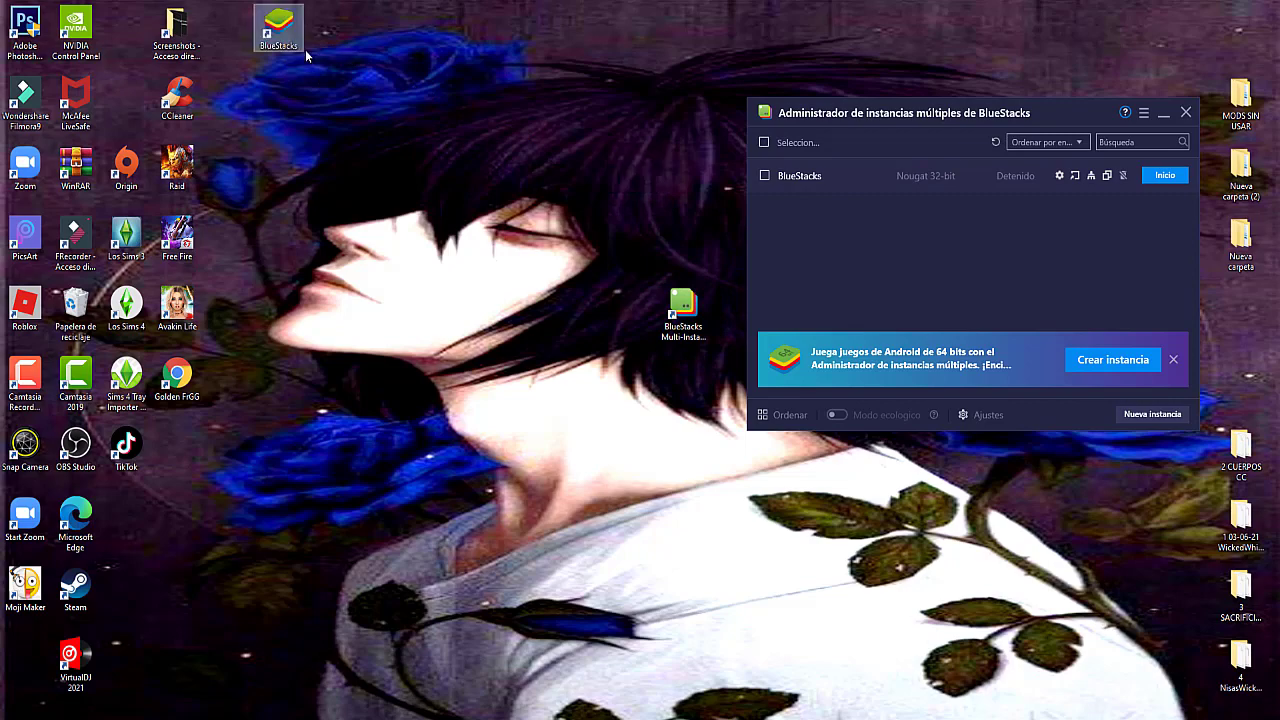
drag(1052, 112, 780, 134)
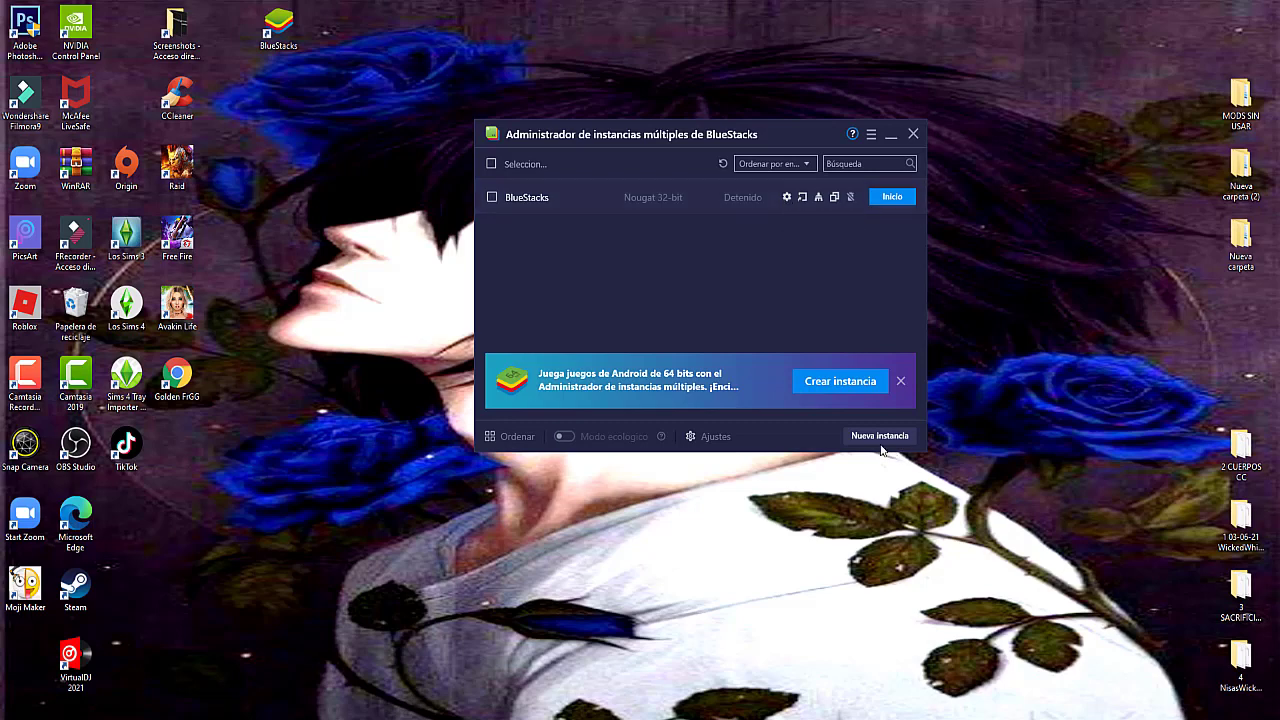
Review the BlueStacks instance's engine settings and its display resolution and DPI options, and close the instance manager
click(786, 197)
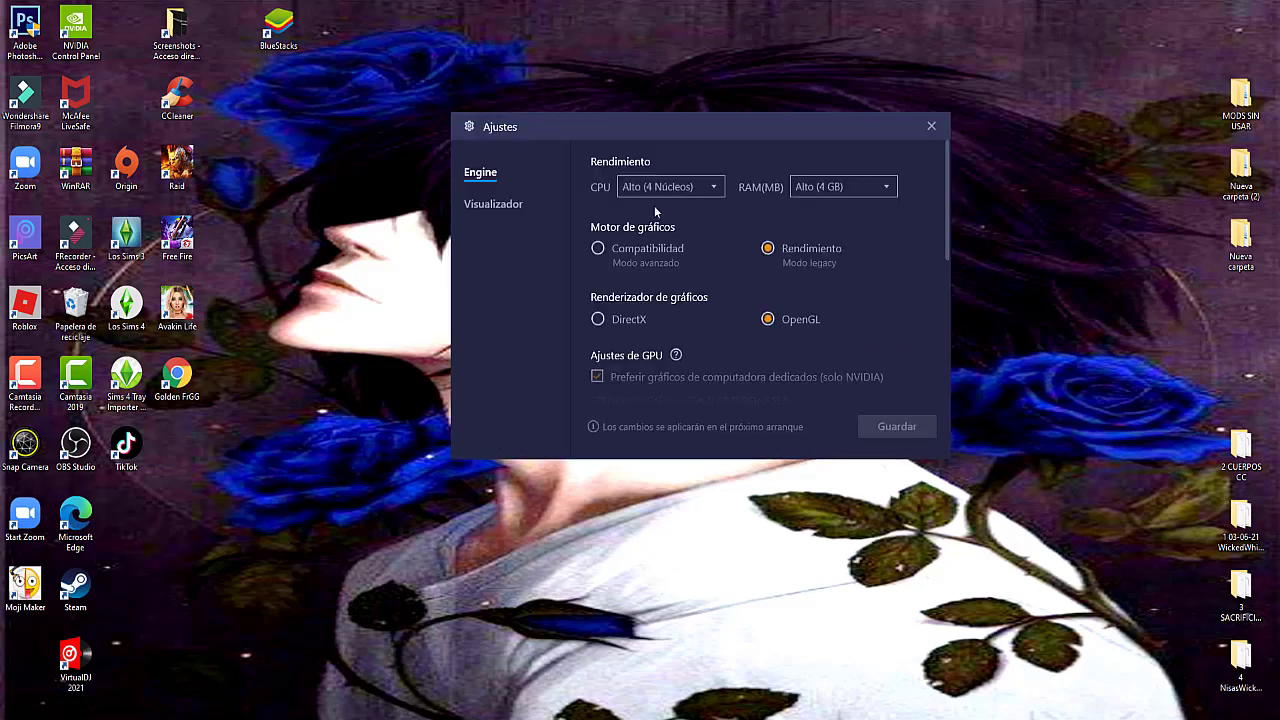
drag(940, 186, 936, 373)
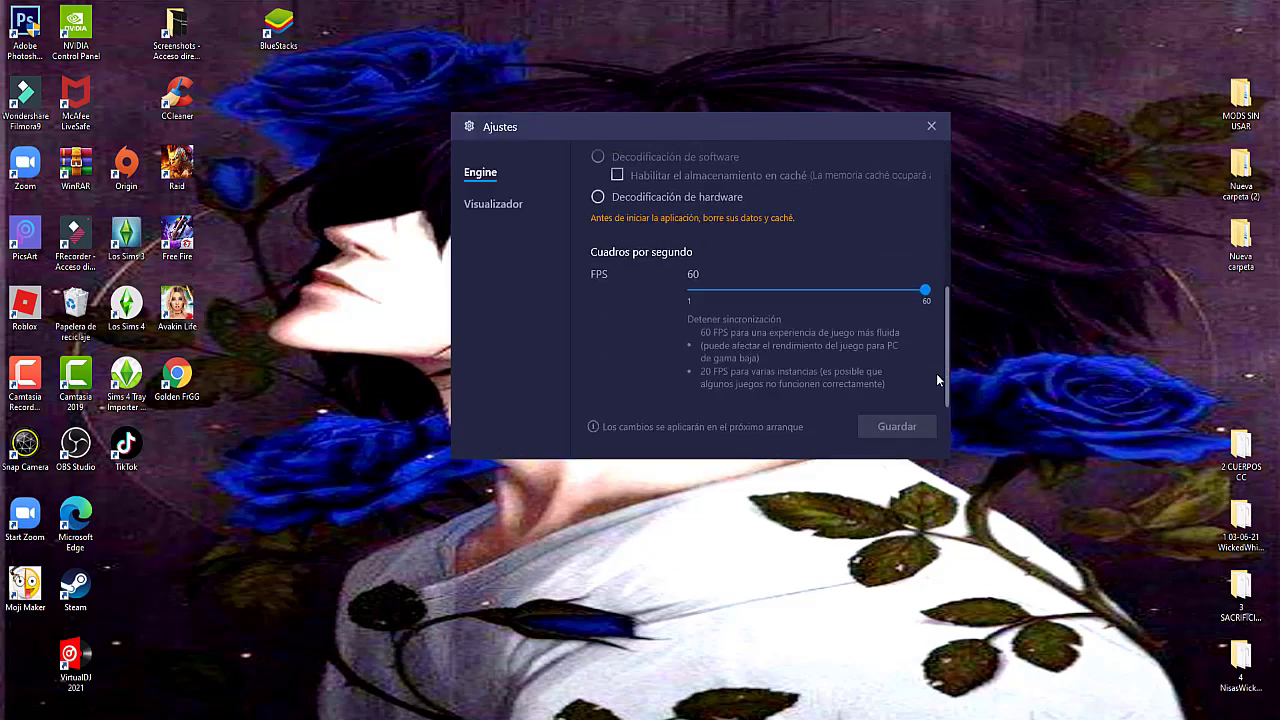
click(508, 204)
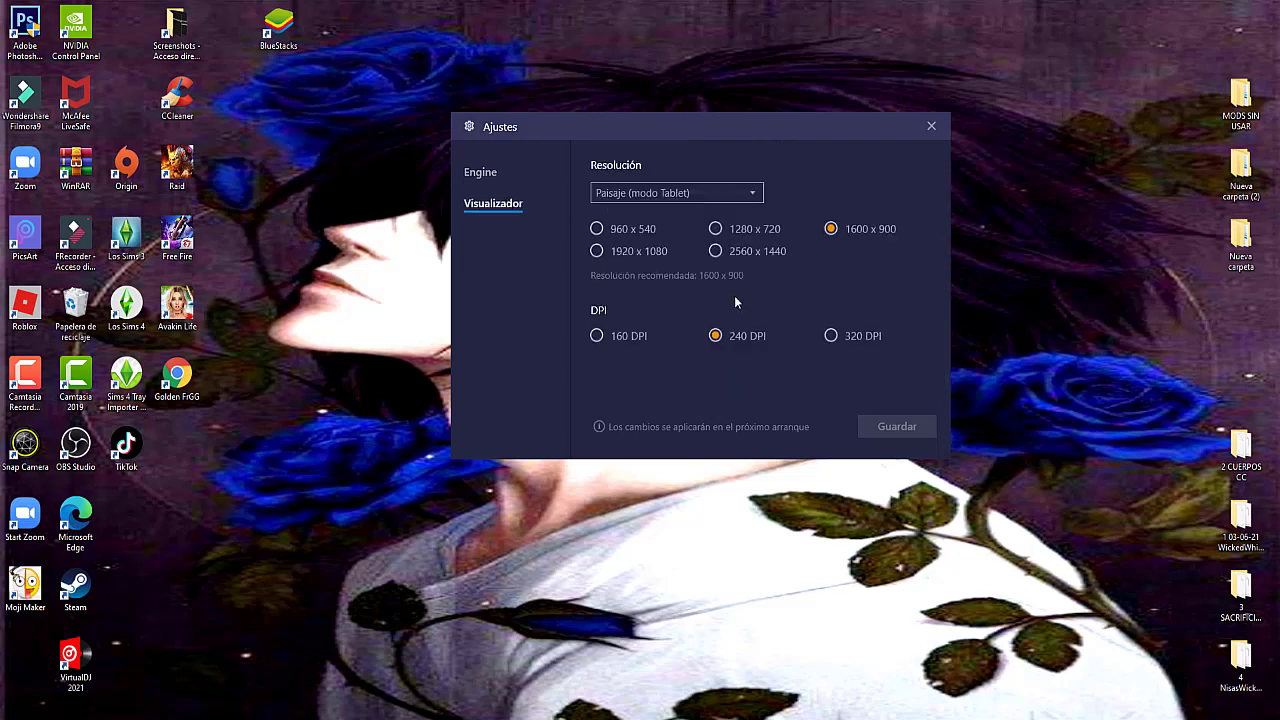
click(727, 198)
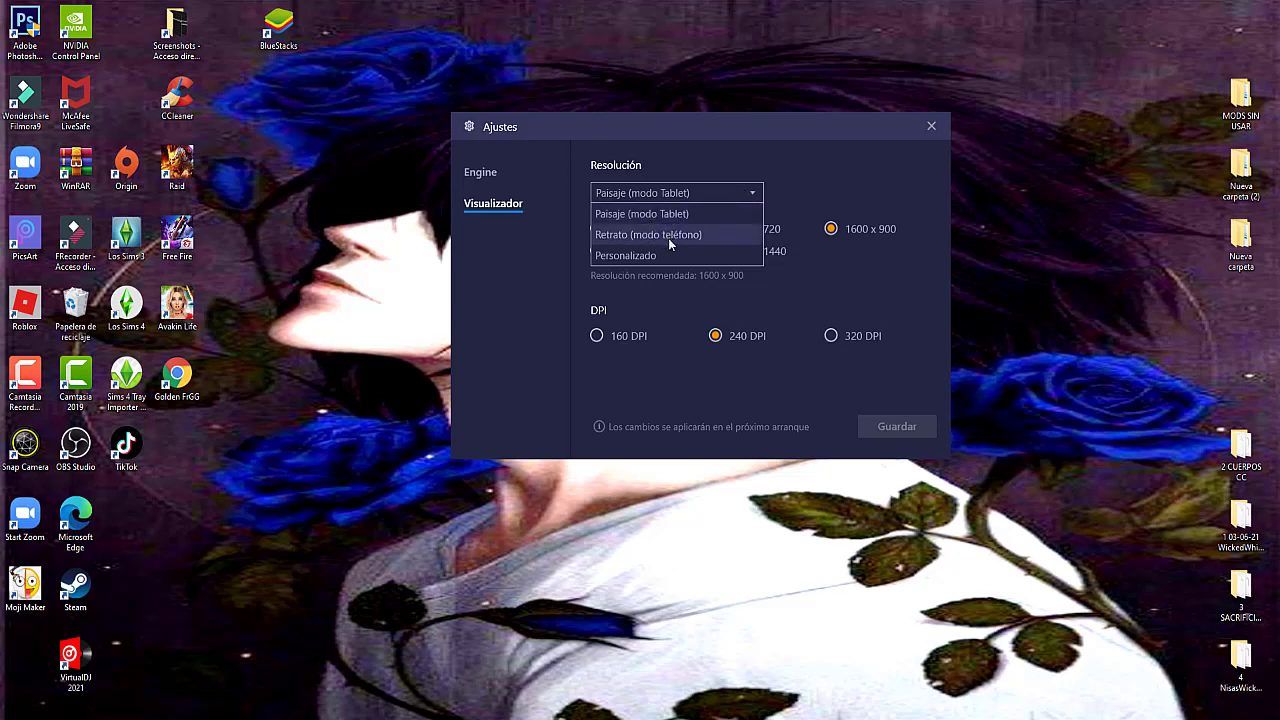
click(755, 193)
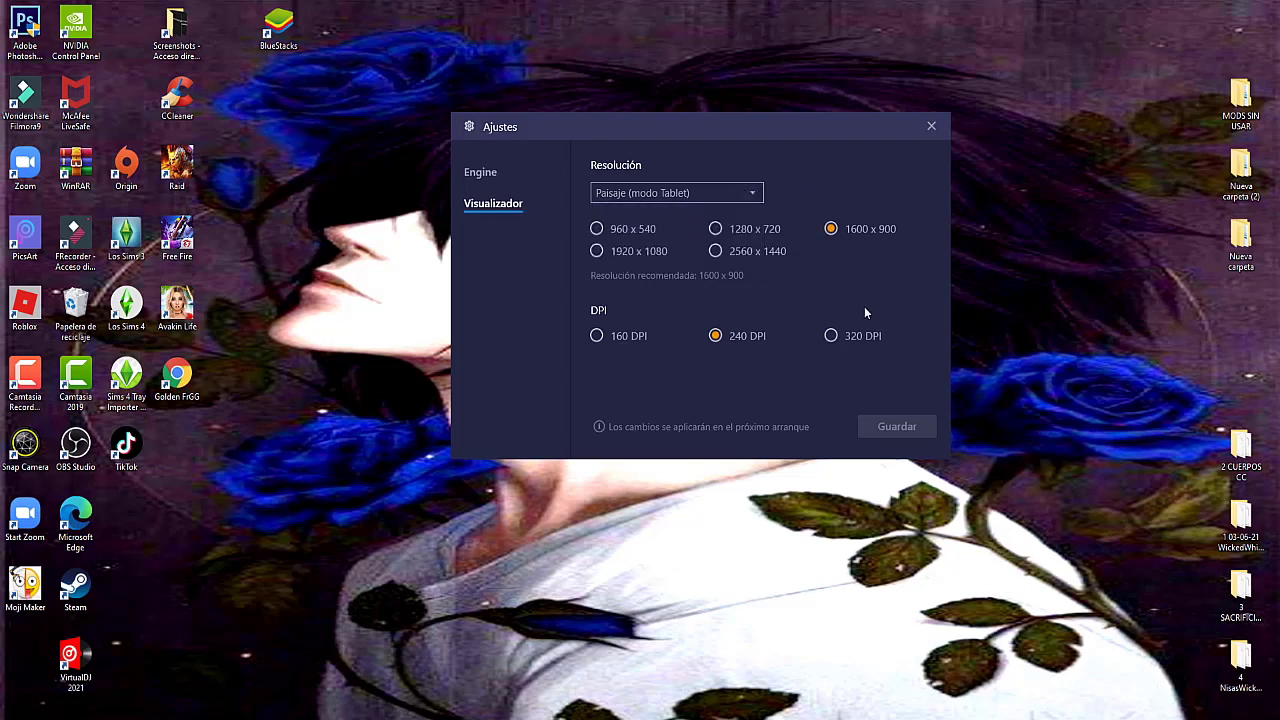
click(502, 175)
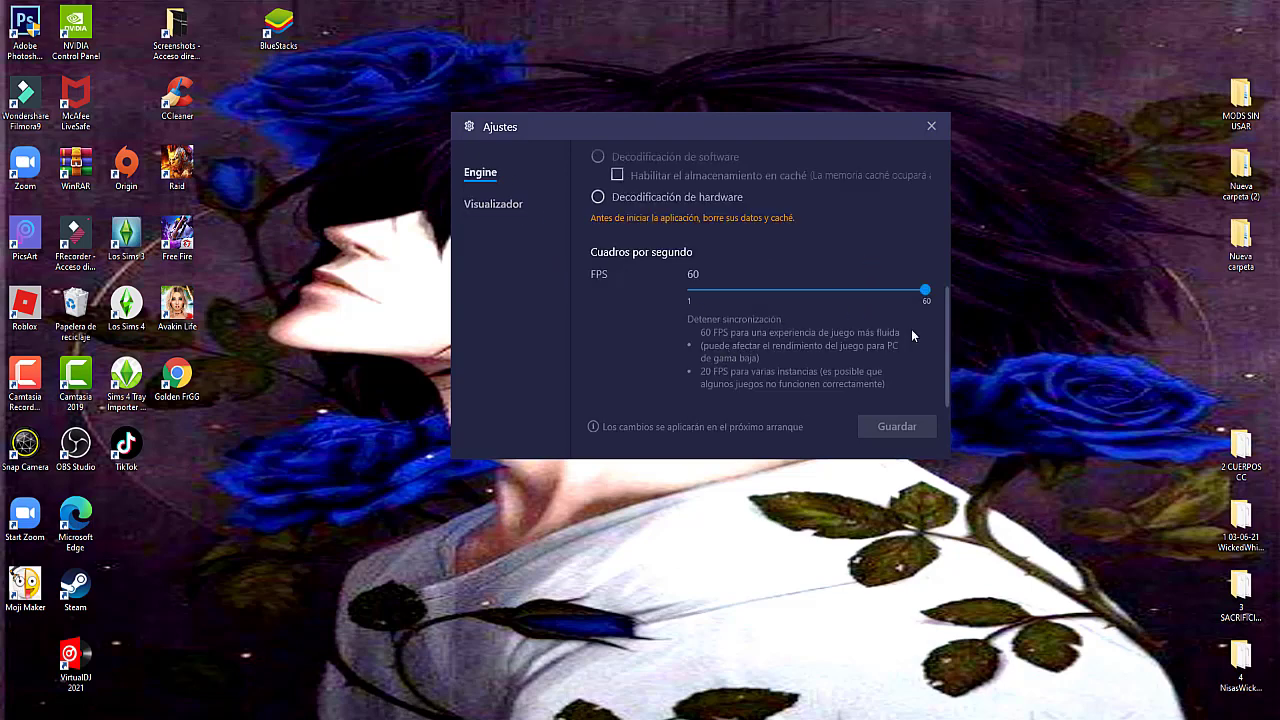
click(931, 126)
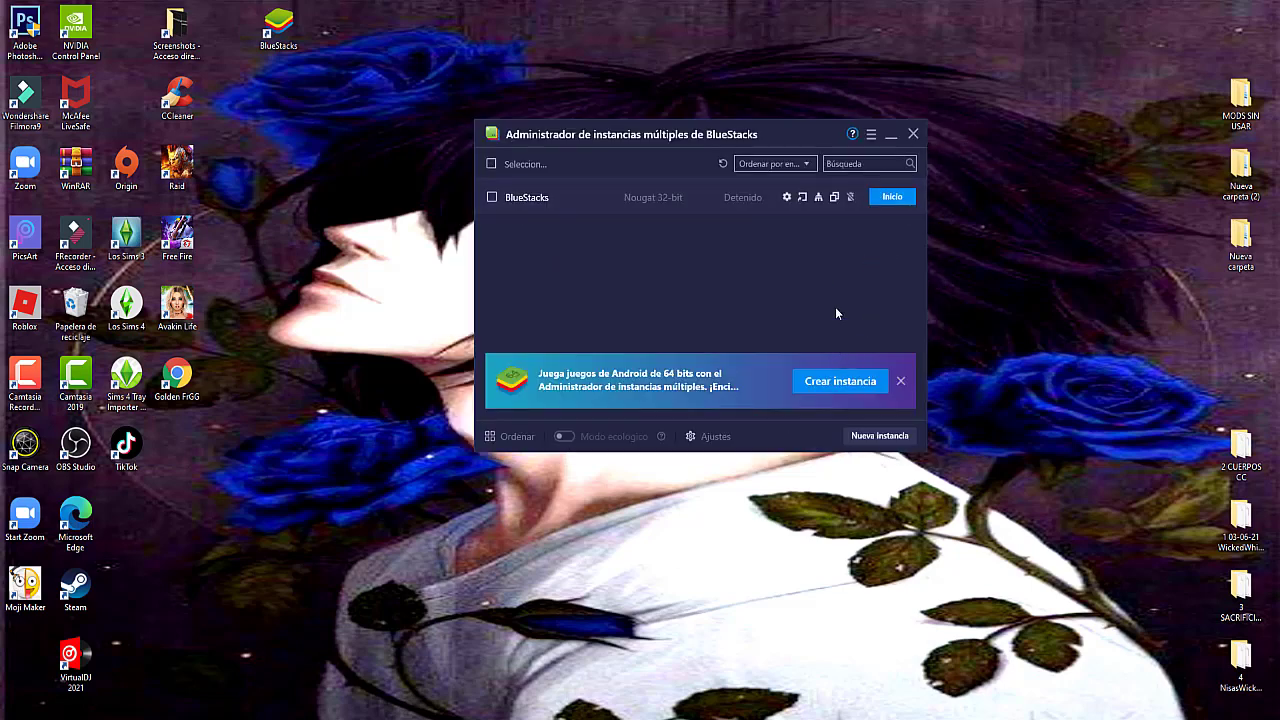
click(913, 134)
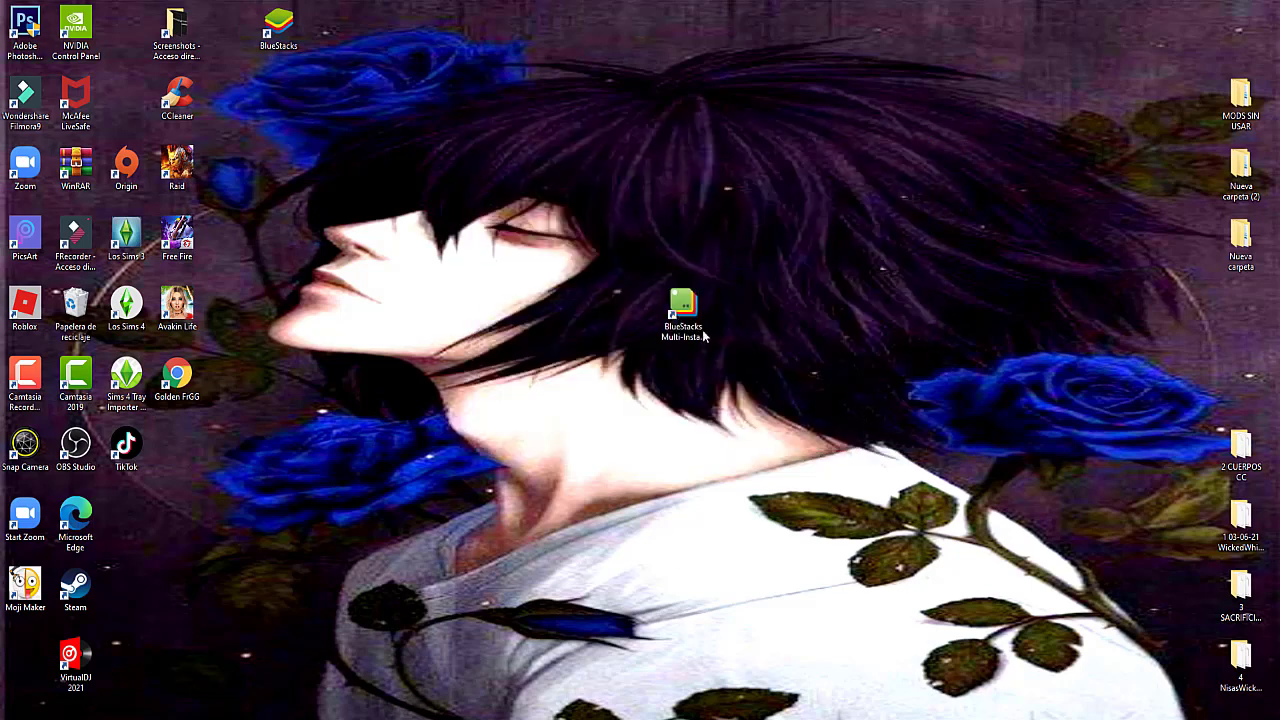
Return the Multi-Instance Manager shortcut to the desktop icon columns and place the BlueStacks shortcut in the middle of the desktop
drag(703, 336, 550, 475)
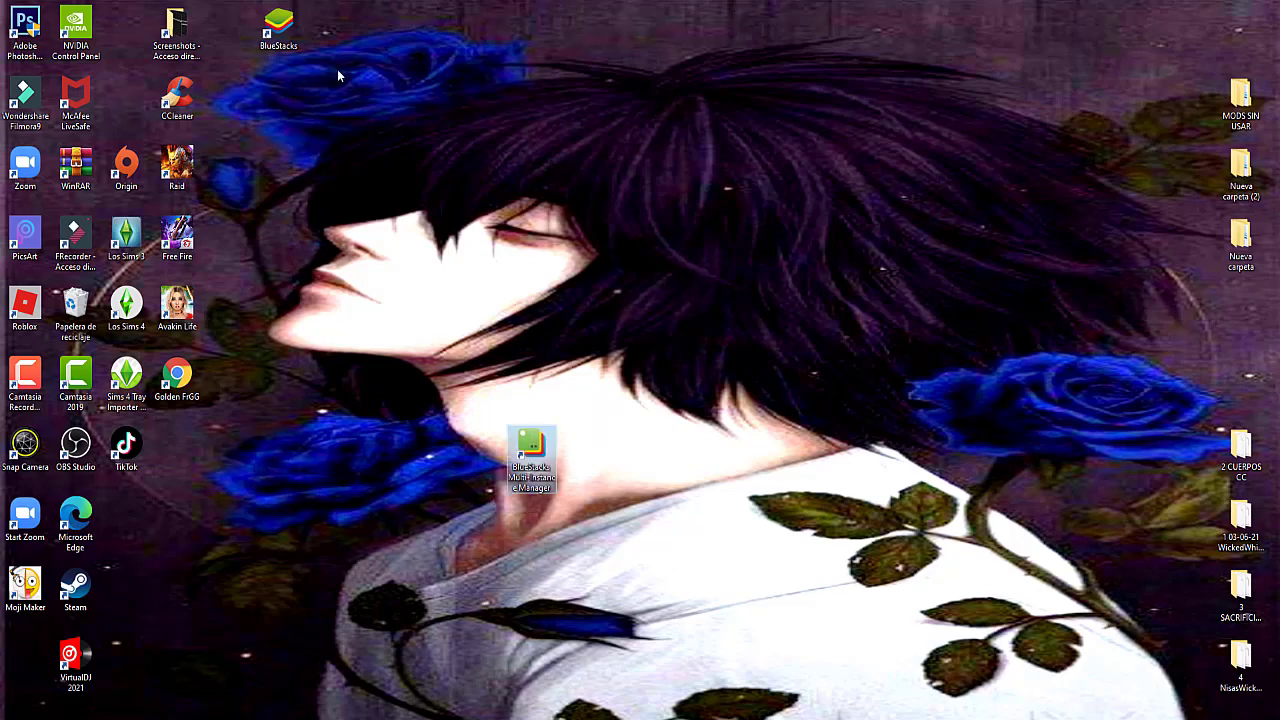
drag(282, 32, 688, 240)
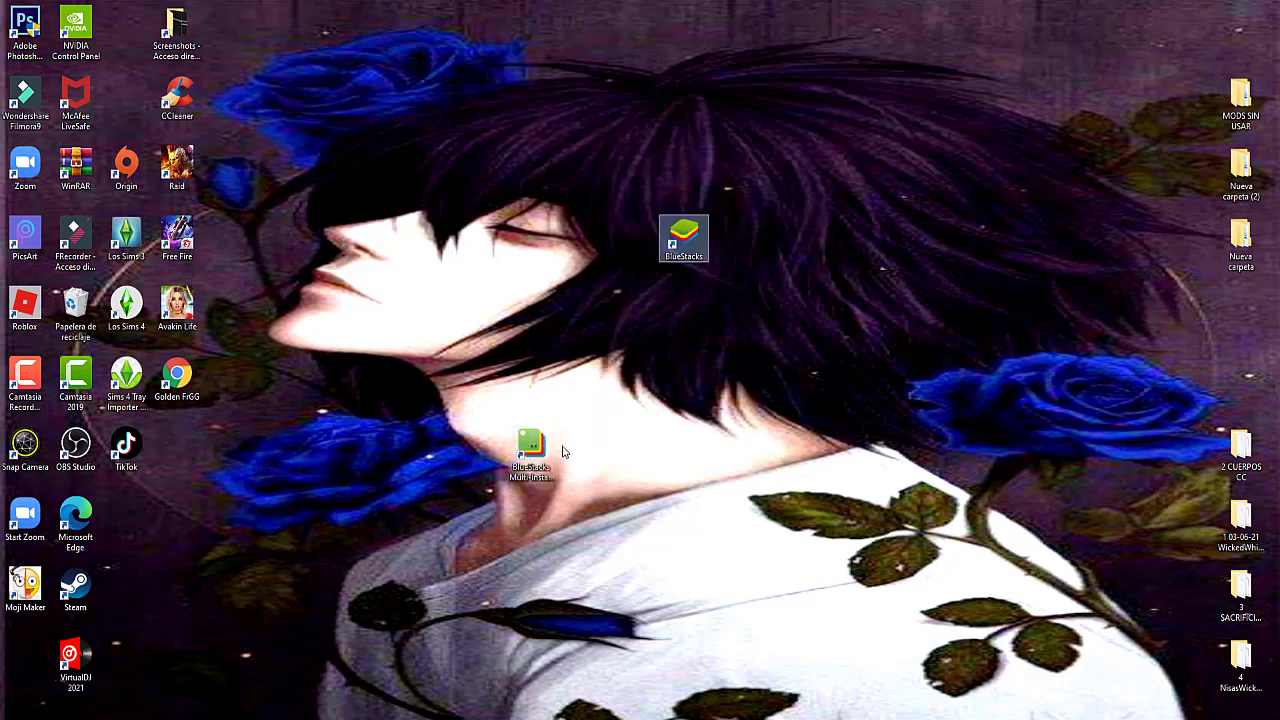
drag(548, 452, 170, 135)
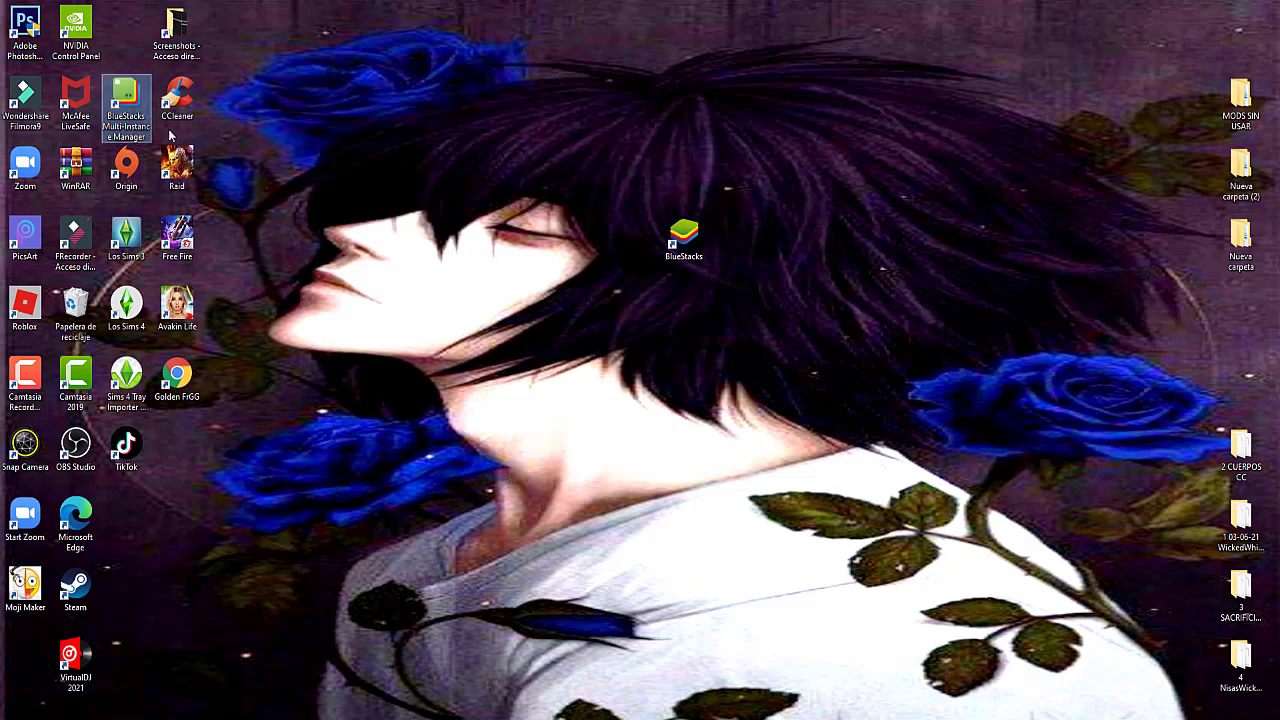
drag(686, 245, 635, 315)
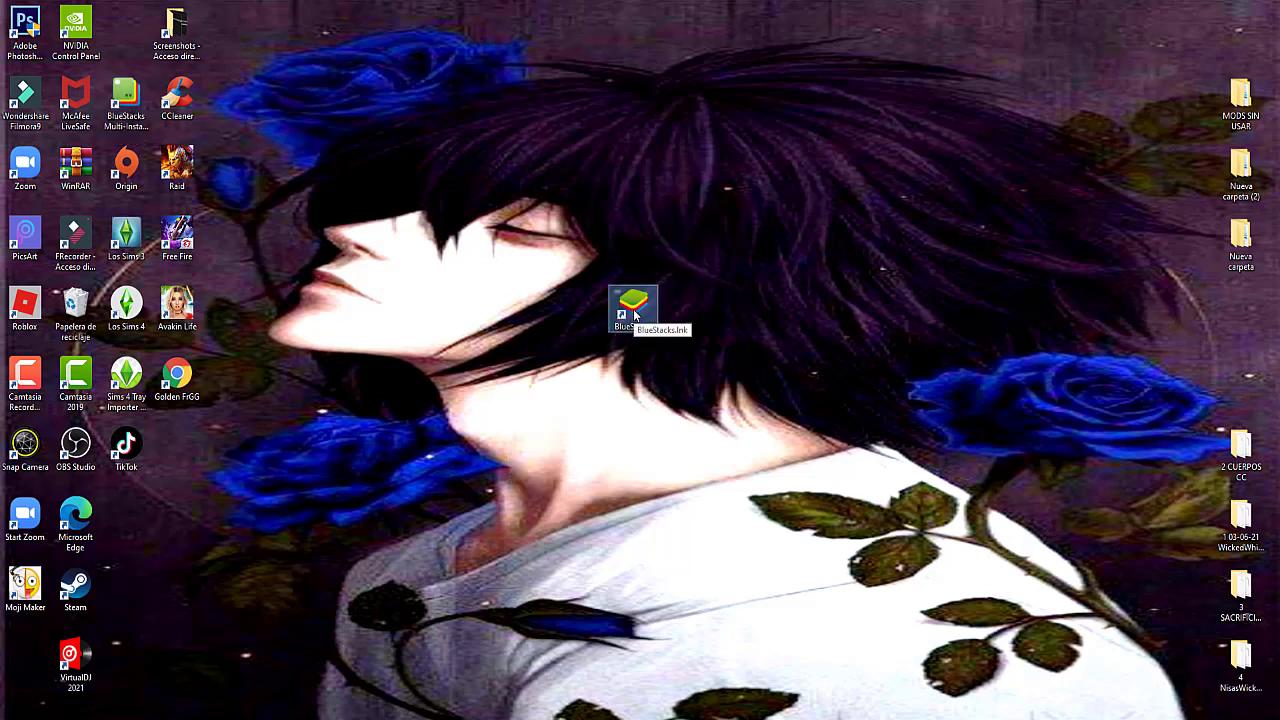
drag(634, 316, 634, 178)
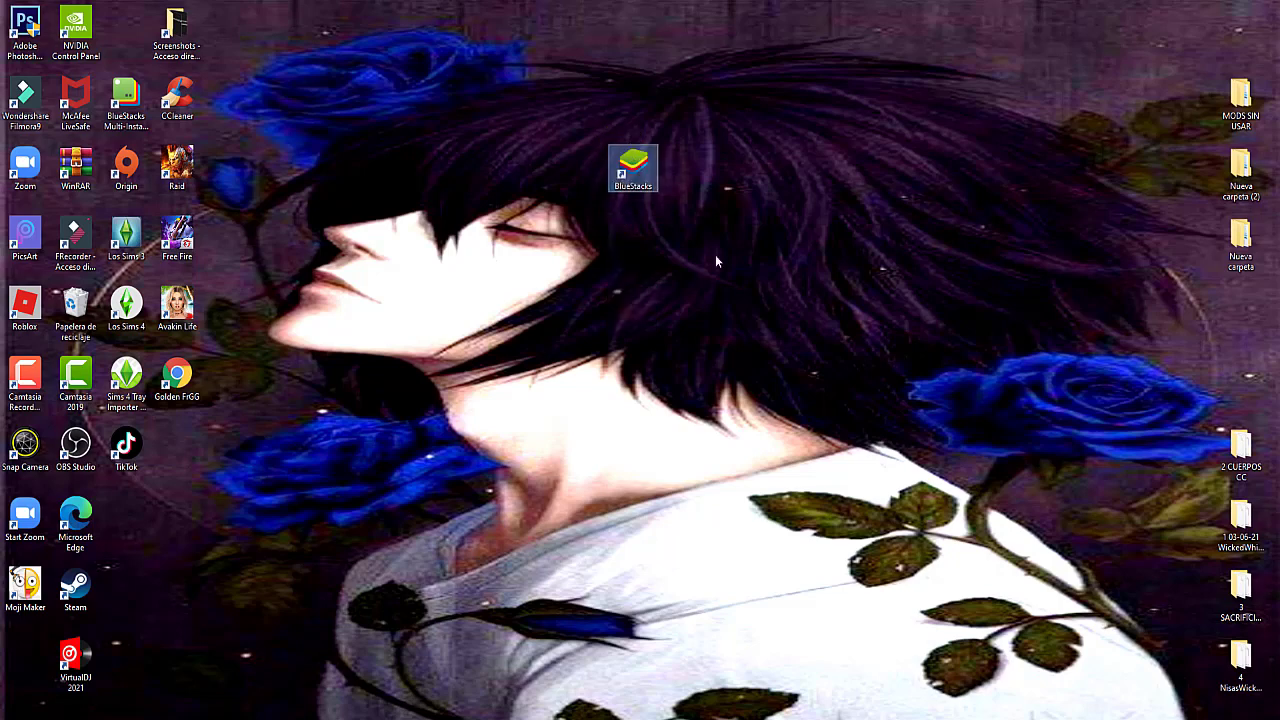
Line up the Raid, Free Fire and Avakin Life shortcuts in a row below the BlueStacks shortcut
drag(185, 186, 693, 263)
drag(177, 238, 633, 245)
drag(177, 305, 590, 242)
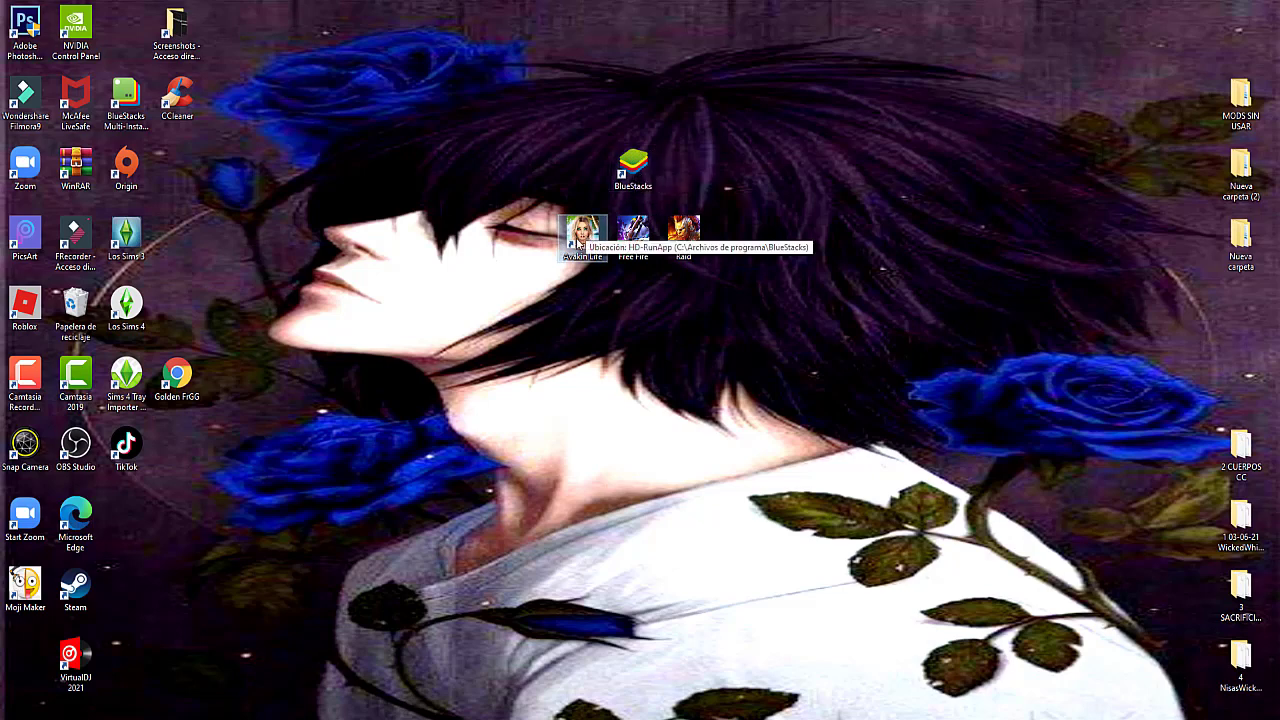
Launch BlueStacks and browse the games offered in the Game center, including the recommended ones
double_click(640, 170)
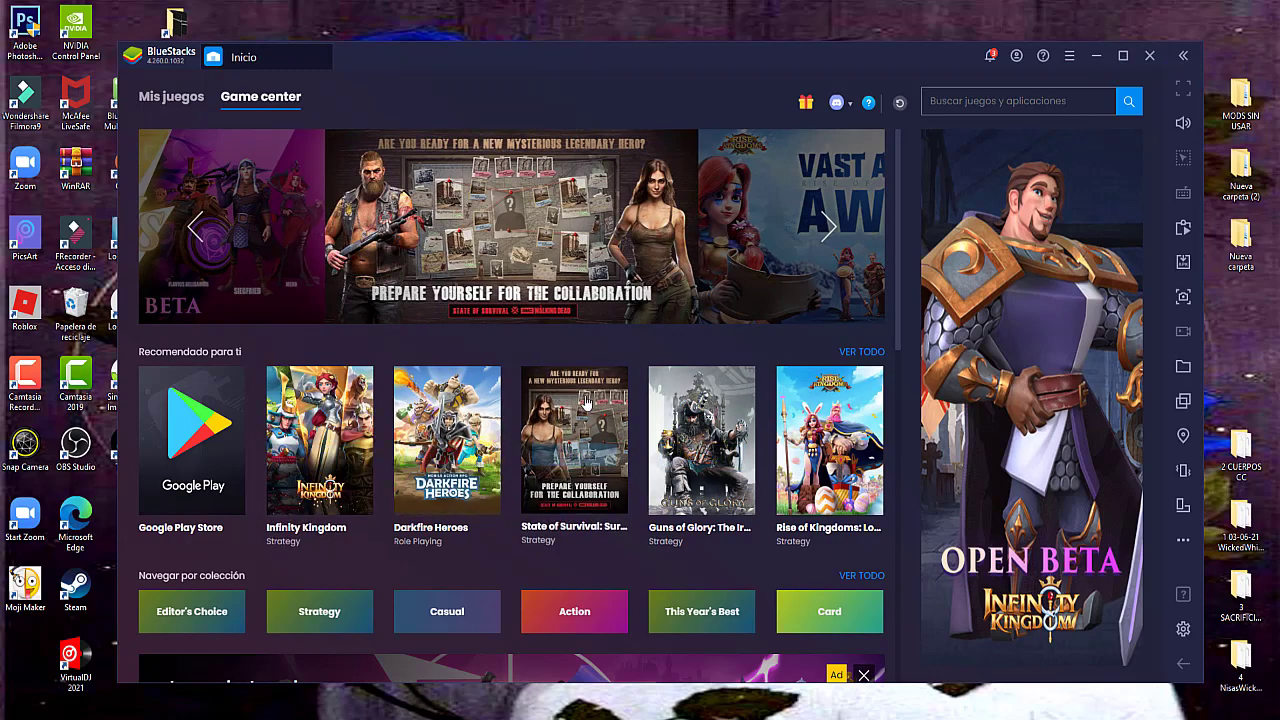
scroll(708, 470, down, 2)
scroll(706, 481, down, 6)
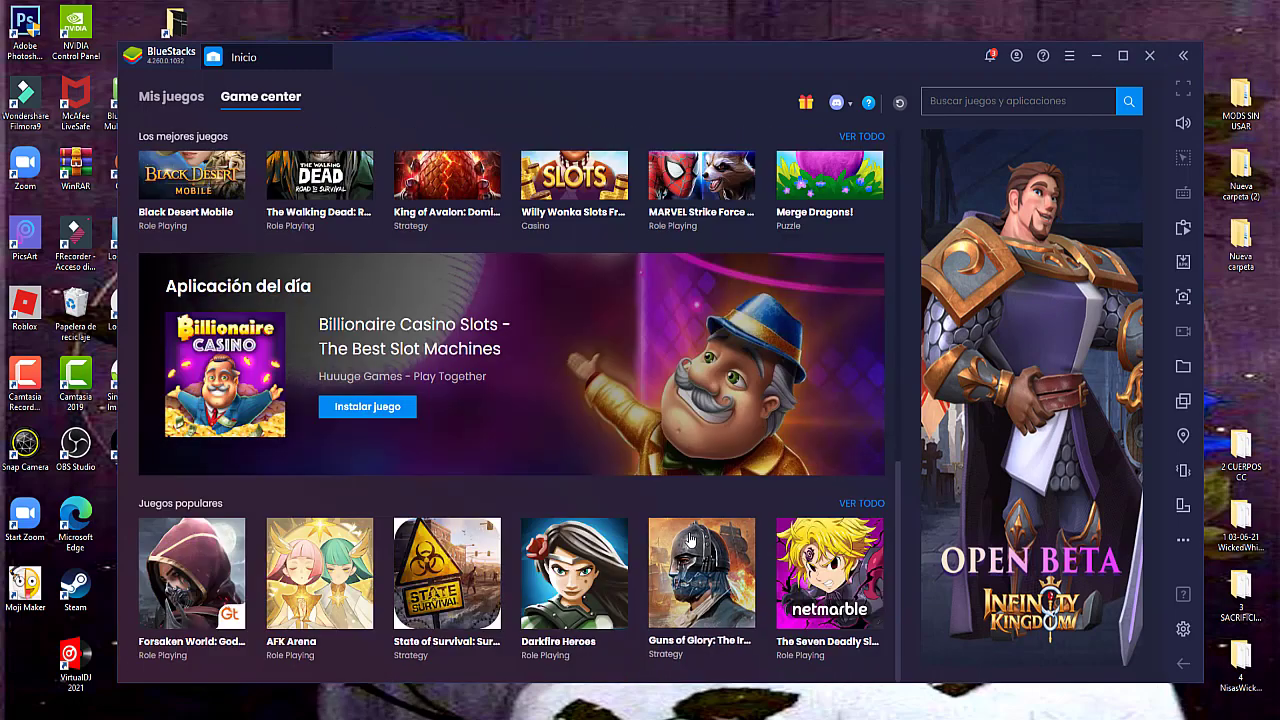
scroll(688, 538, up, 1)
scroll(688, 538, up, 5)
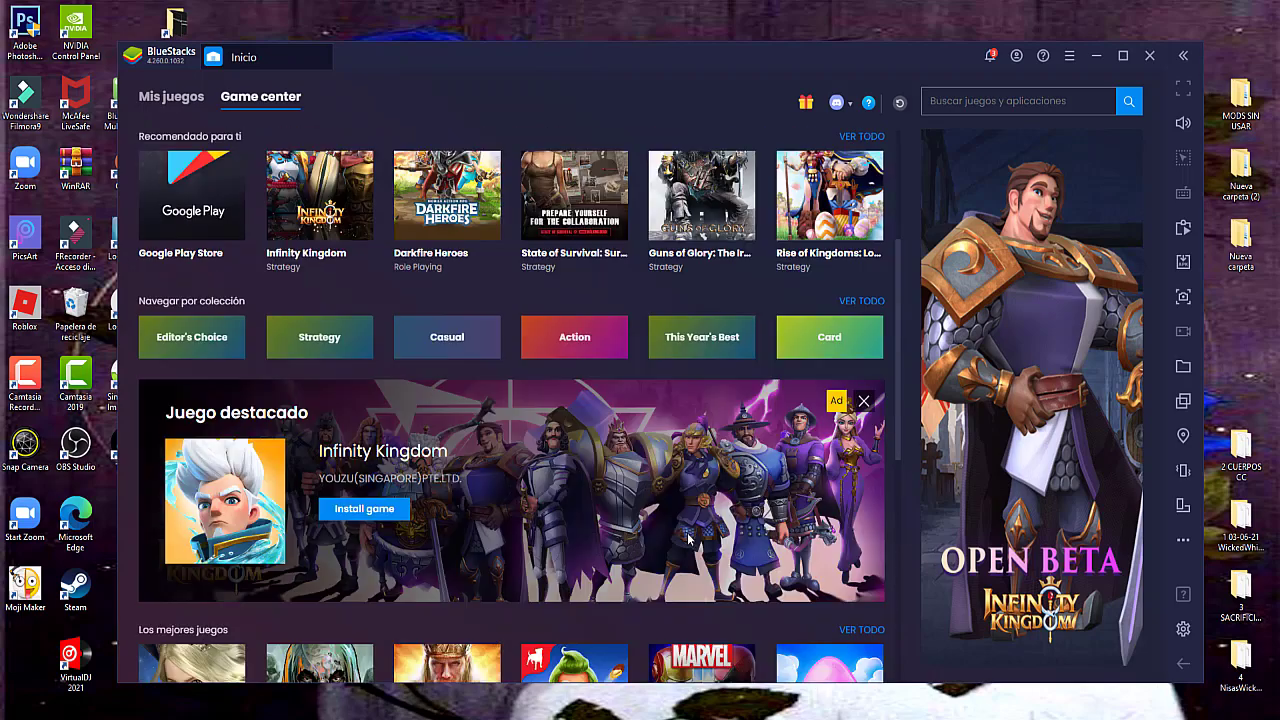
scroll(714, 526, down, 1)
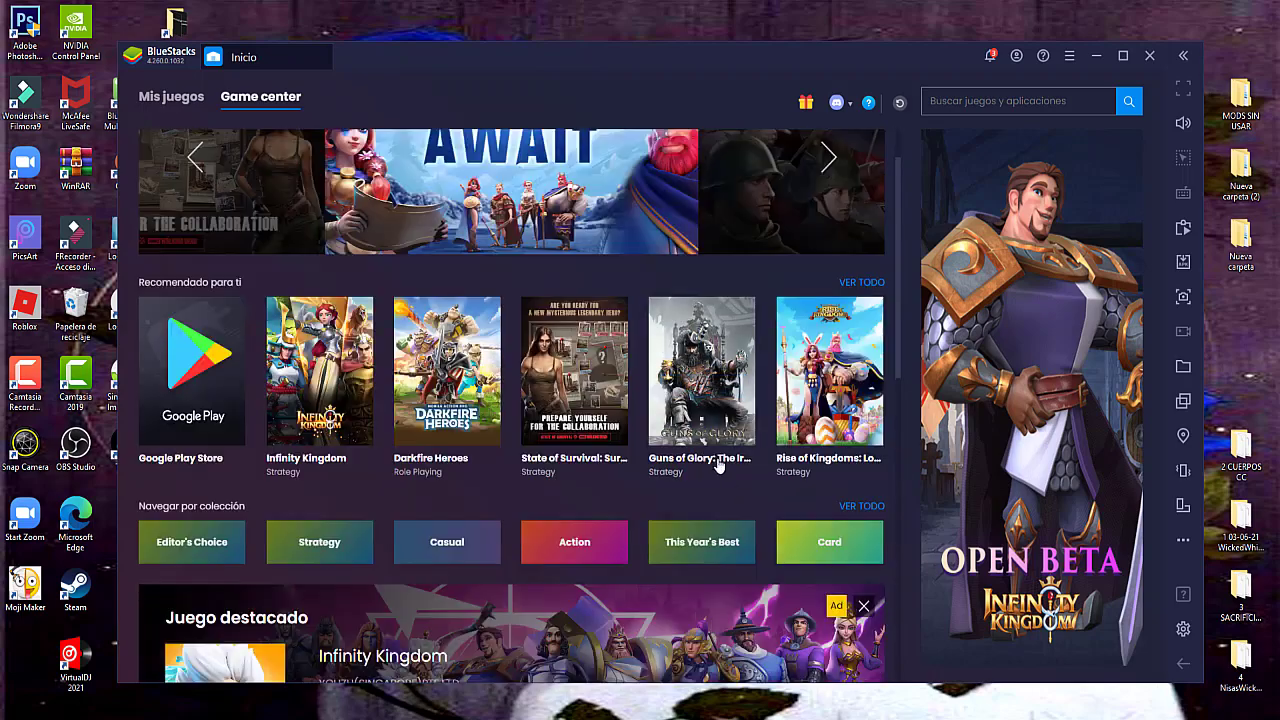
mouse_move(838, 402)
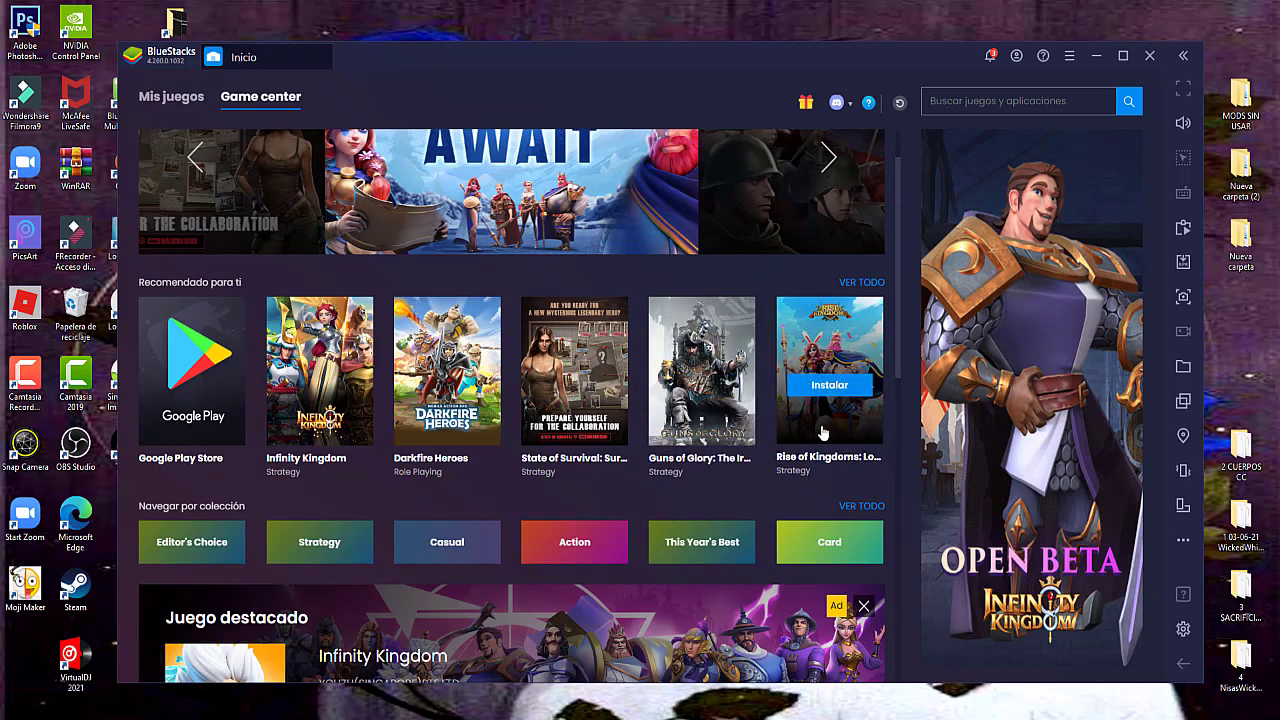
Switch to the Mis juegos list and review the engine, display and preference pages of the BlueStacks settings
scroll(822, 432, up, 1)
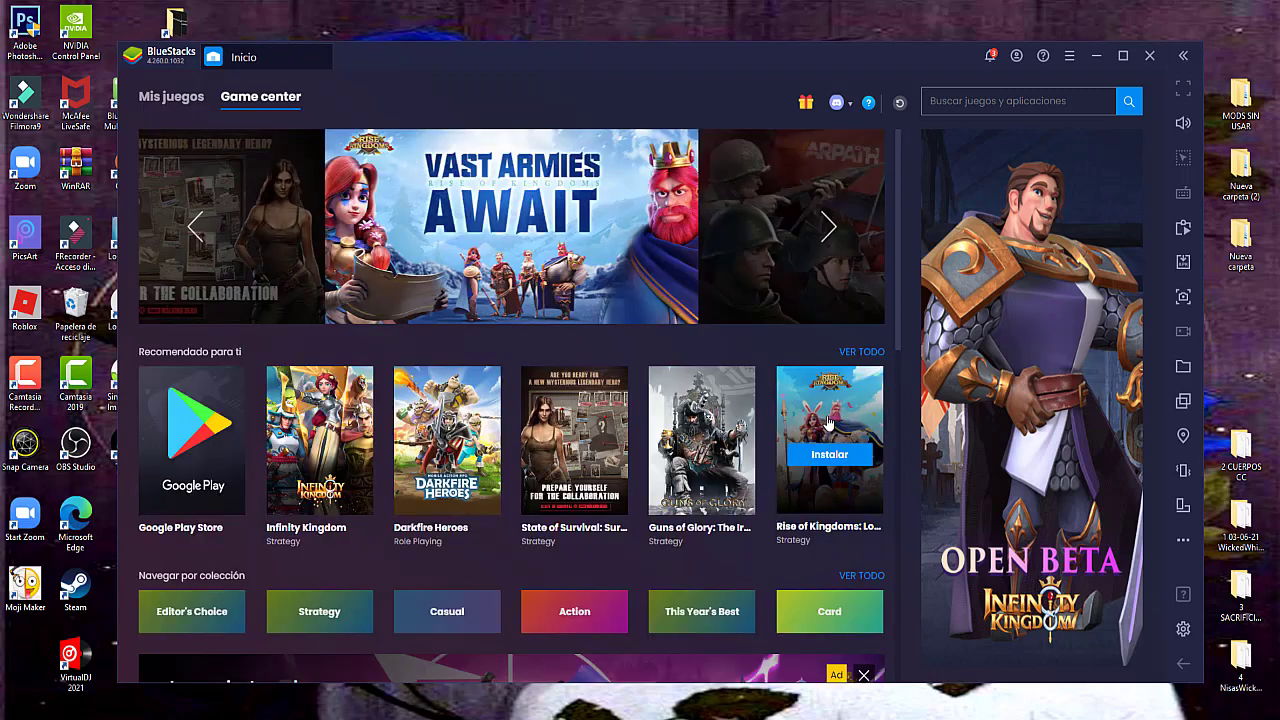
click(165, 100)
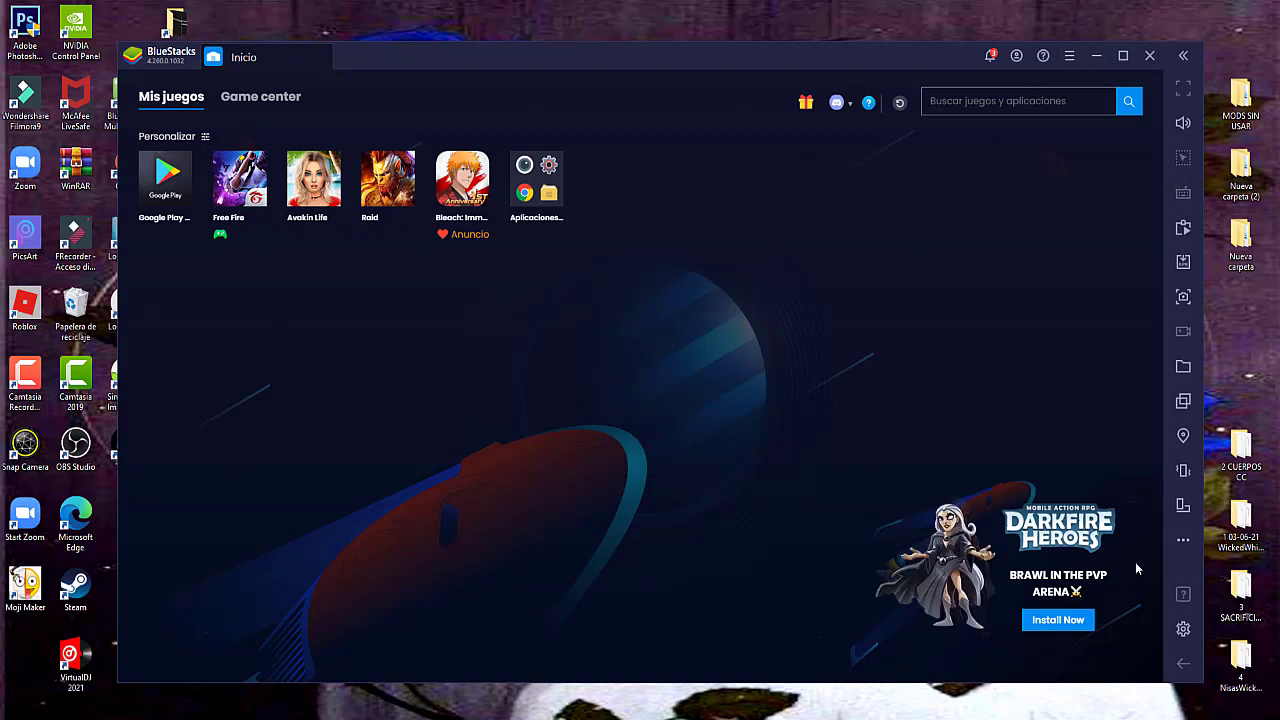
click(1183, 628)
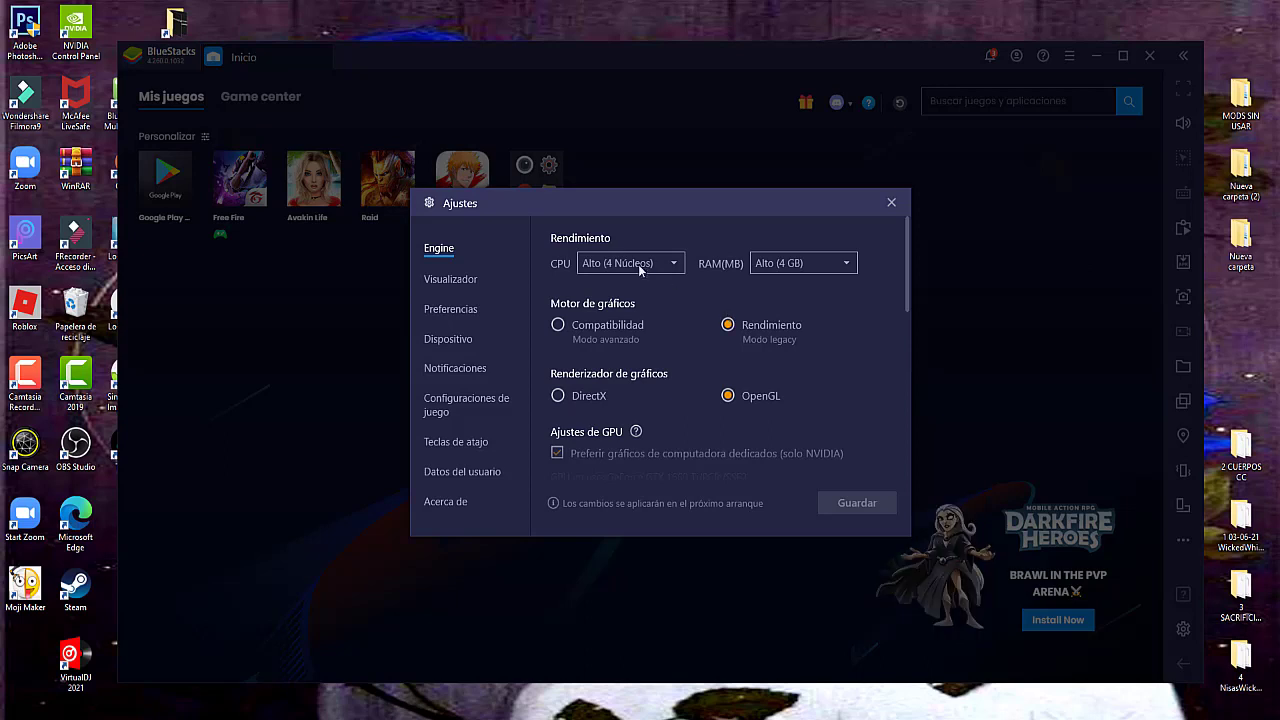
mouse_move(906, 263)
mouse_down()
mouse_move(922, 465)
mouse_move(917, 255)
mouse_up()
click(465, 282)
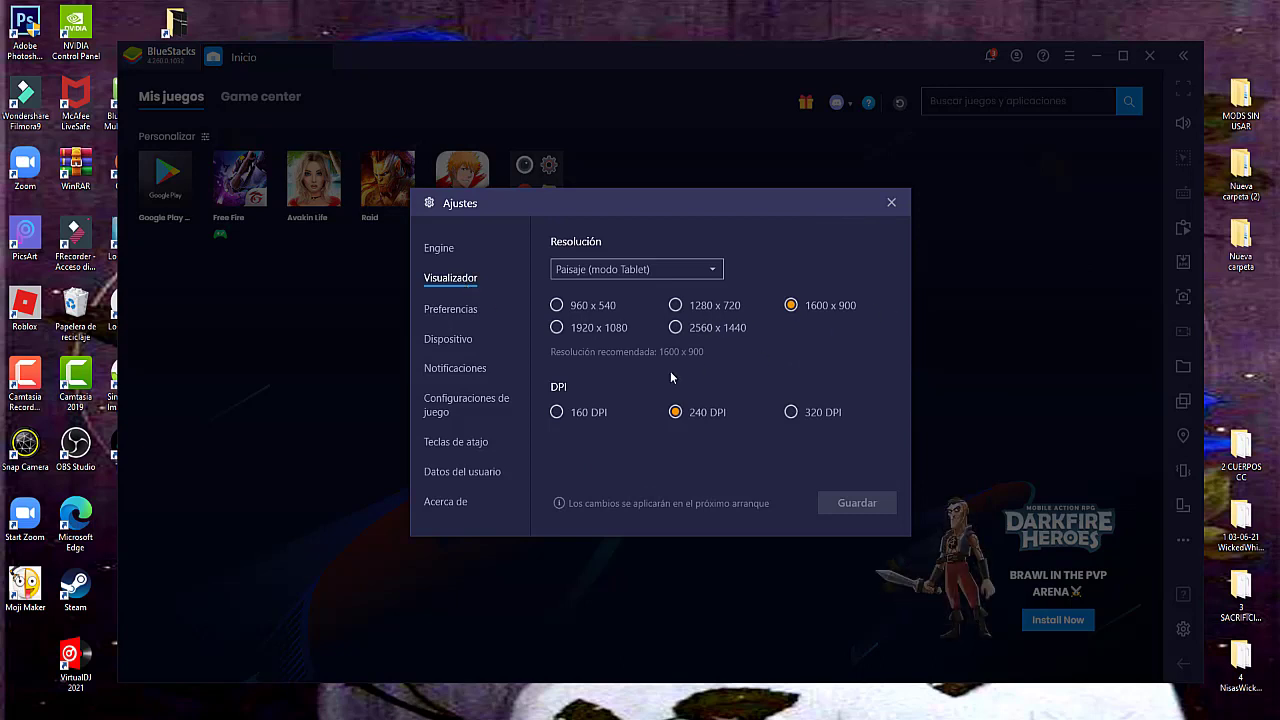
click(468, 312)
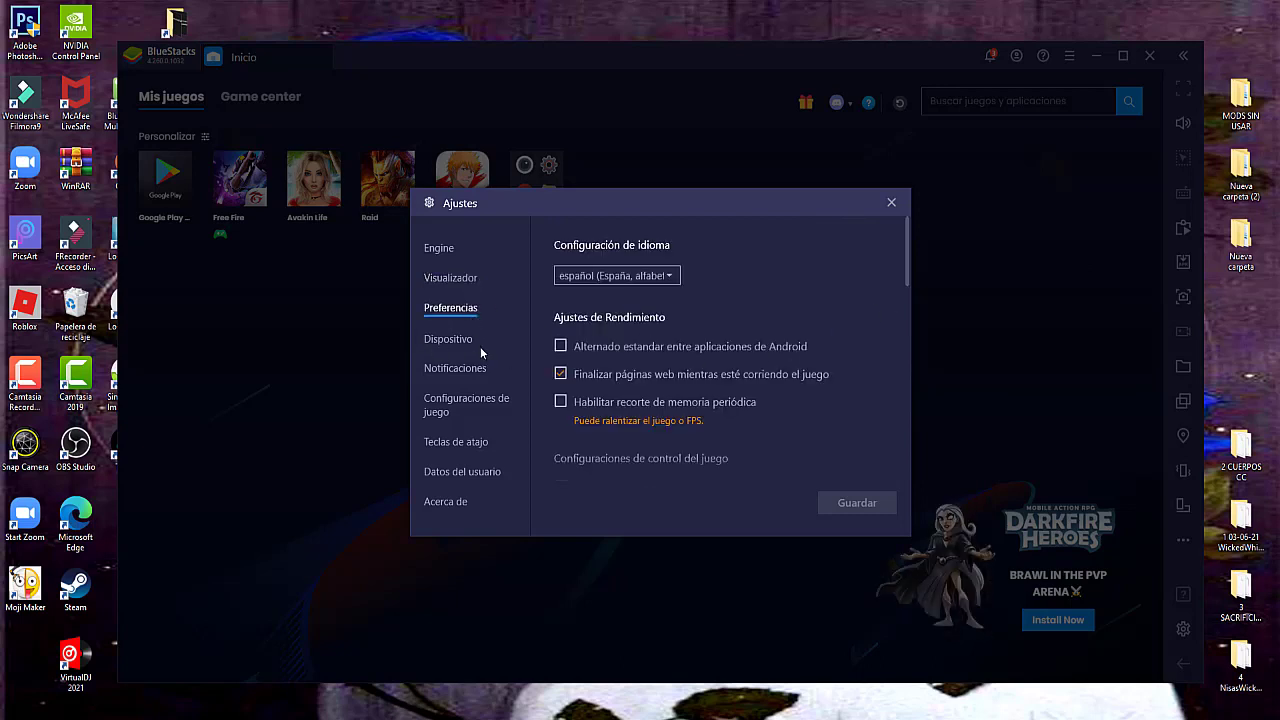
scroll(775, 398, down, 8)
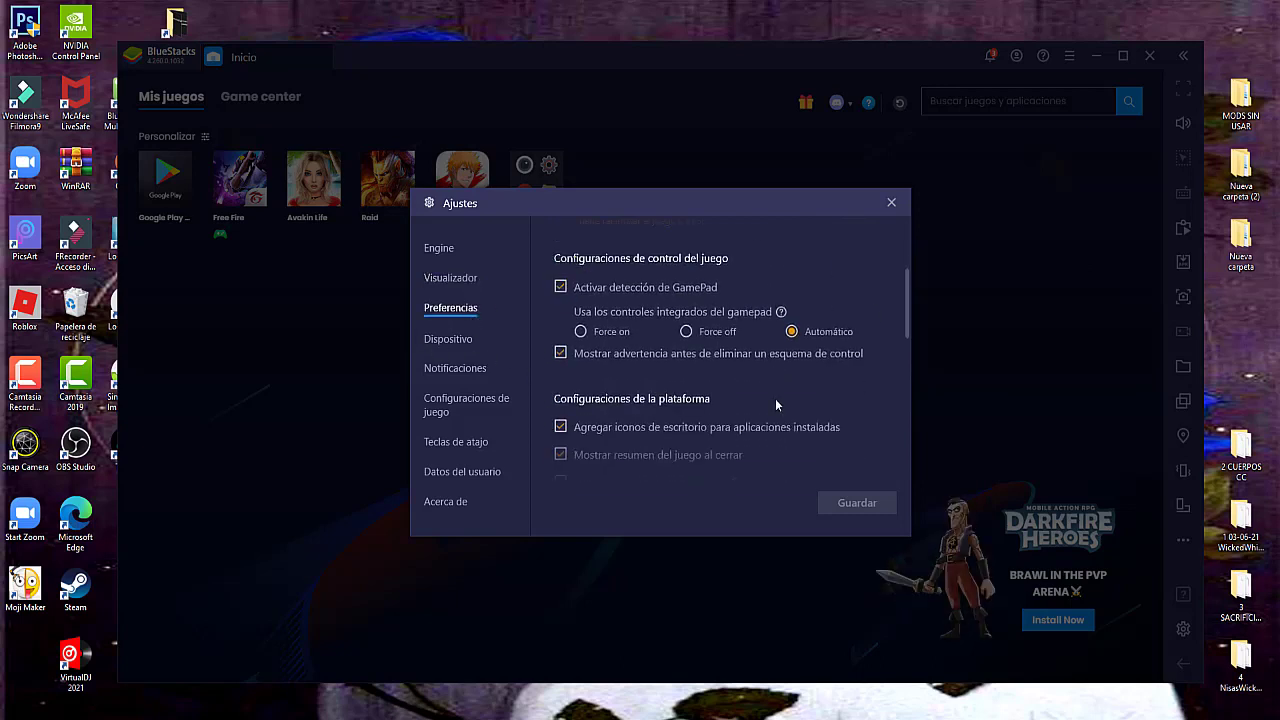
scroll(772, 396, down, 4)
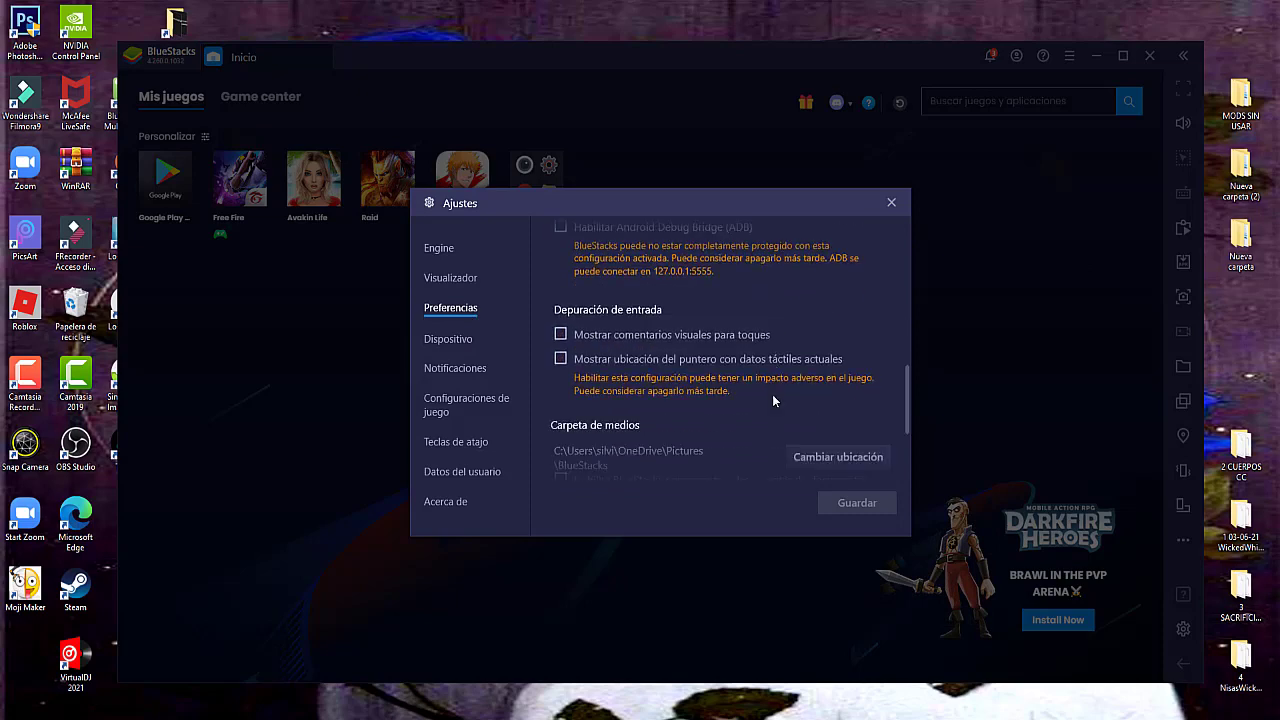
Examine the device settings, including the list of predefined phone profiles and the mobile network provider
click(468, 340)
scroll(810, 340, down, 1)
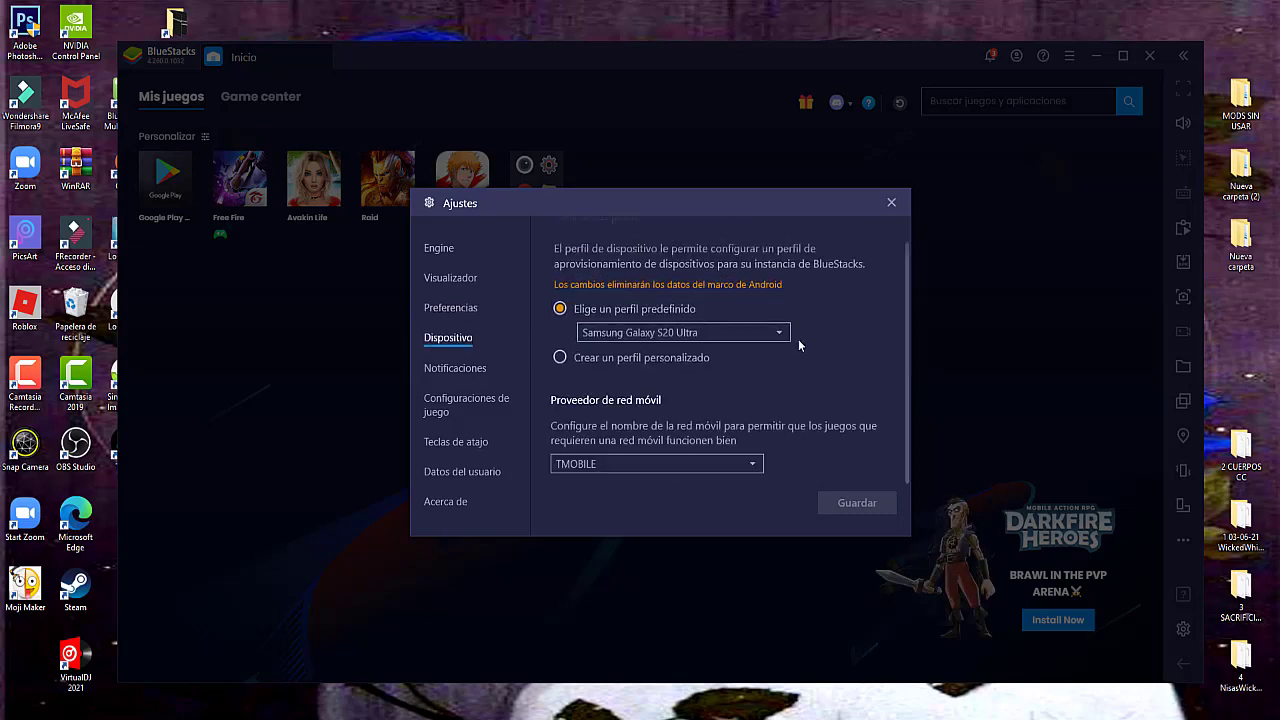
click(780, 334)
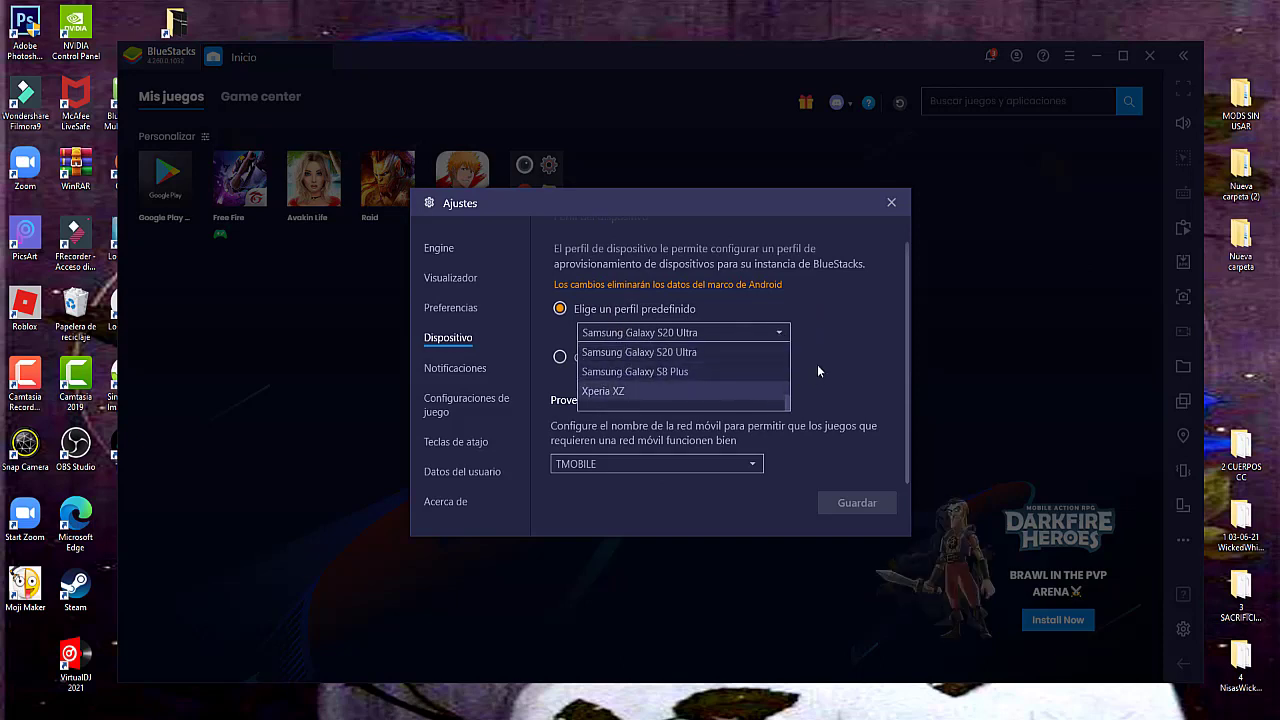
click(858, 319)
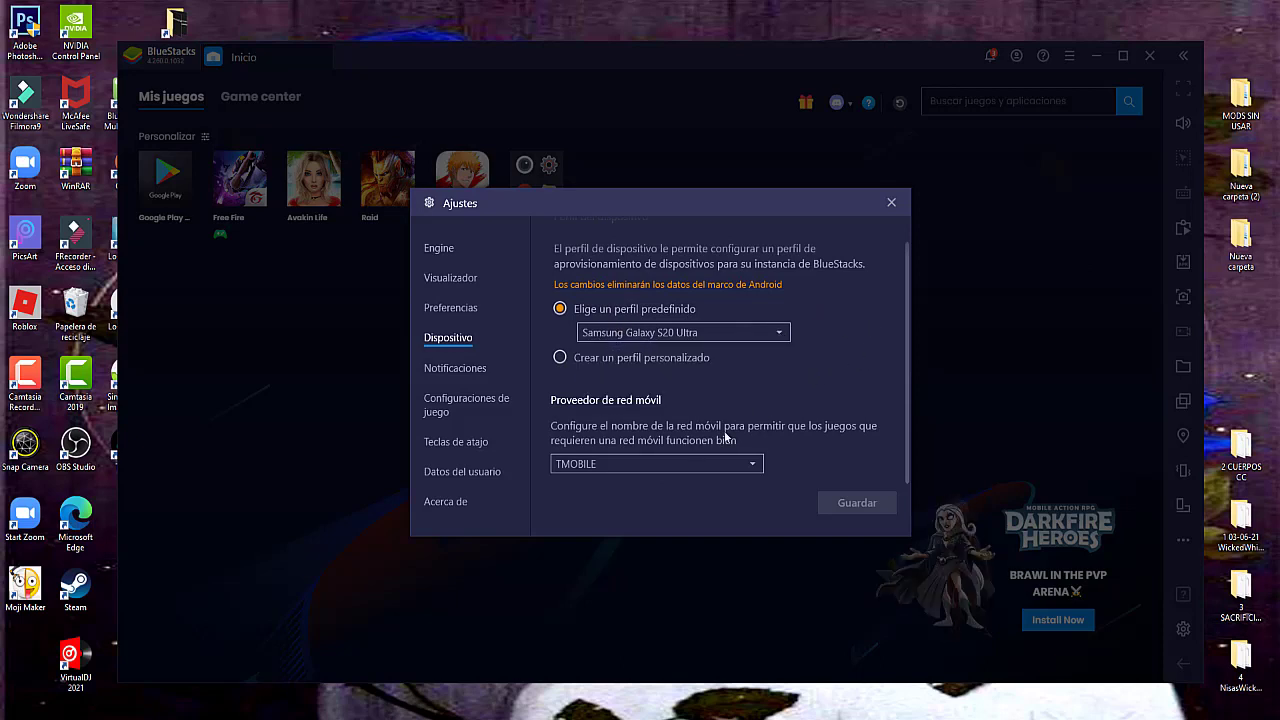
Review the notification mode, notification preferences and app notification options in the settings
click(455, 367)
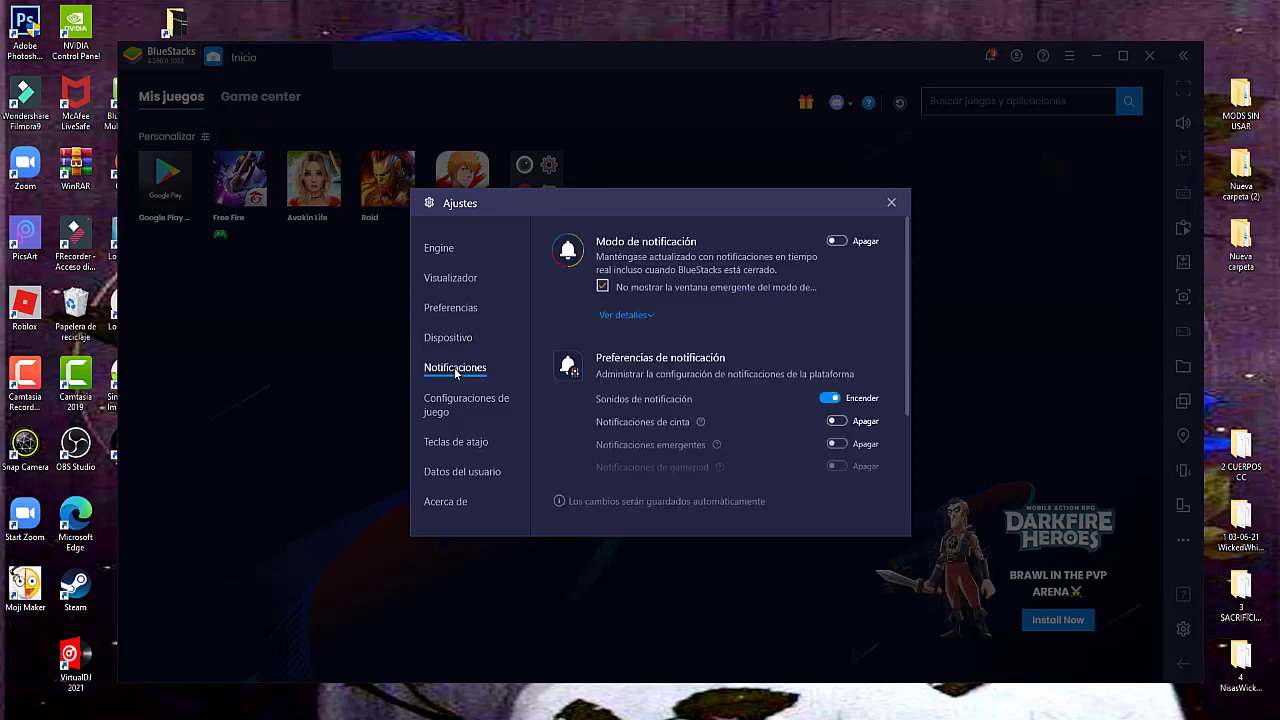
scroll(908, 280, down, 2)
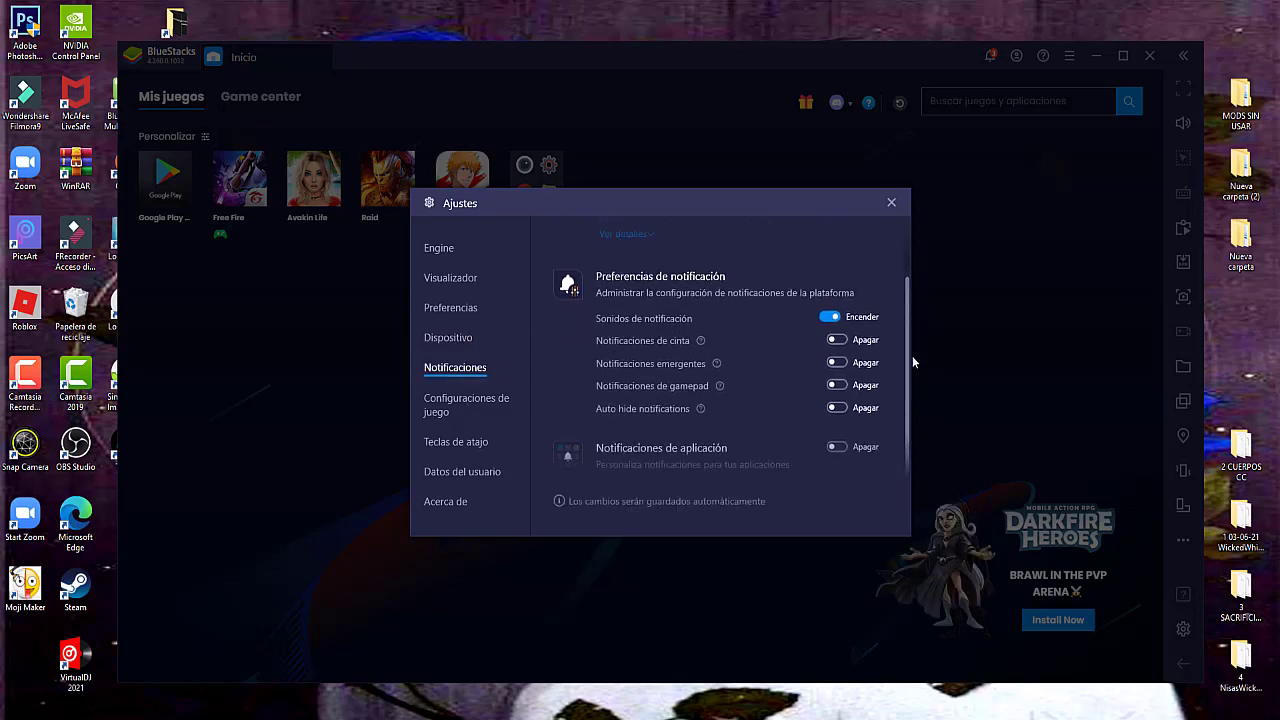
scroll(912, 343, up, 2)
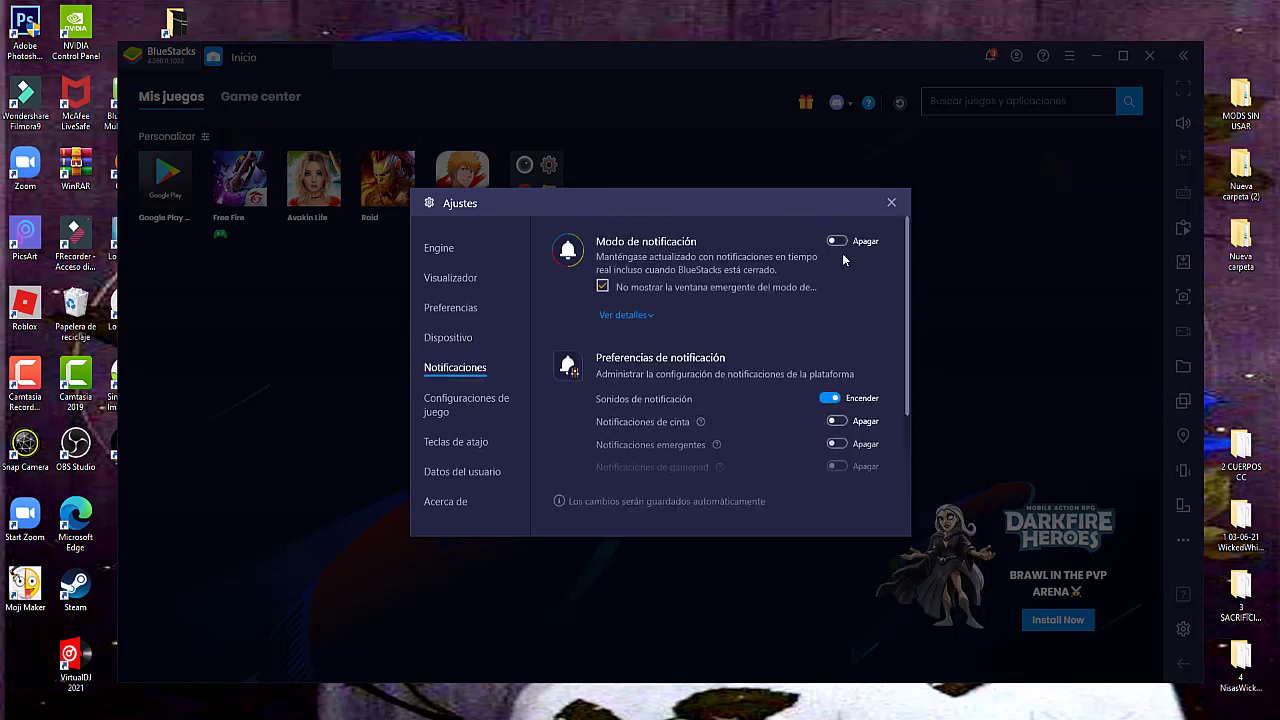
Review the game configuration, shortcut key, user data and about pages, and close the settings
click(451, 406)
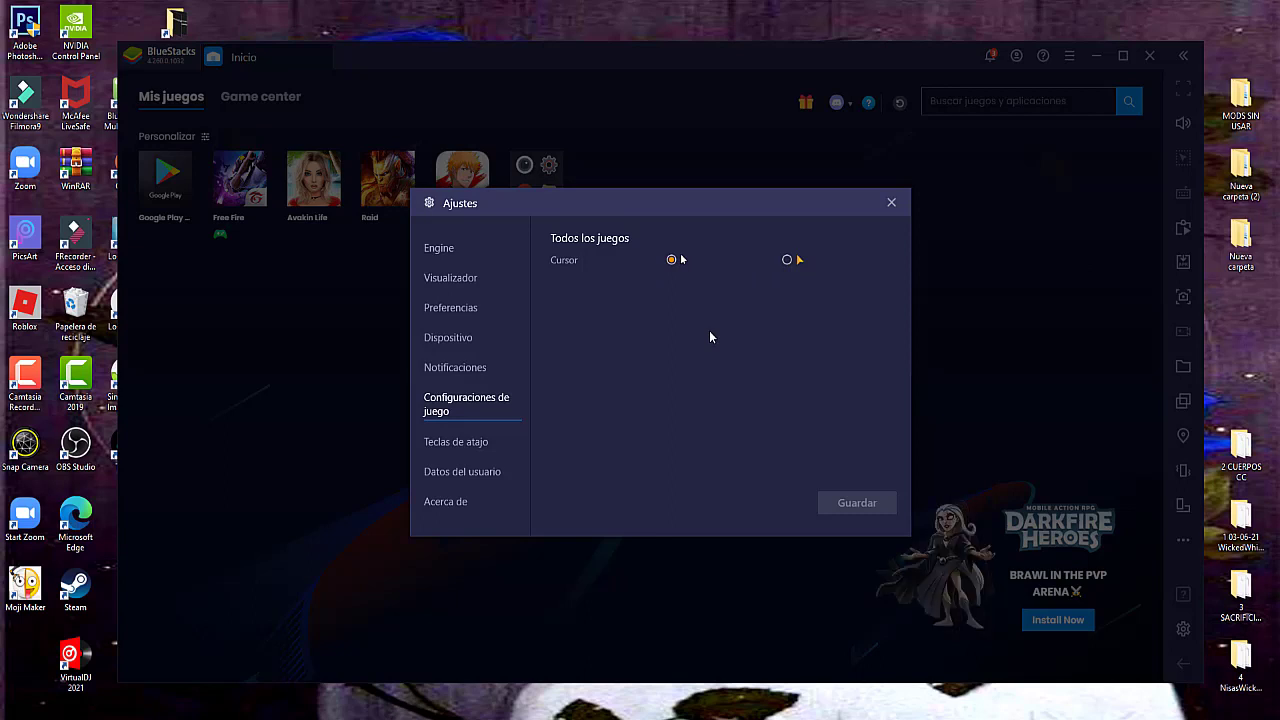
click(455, 443)
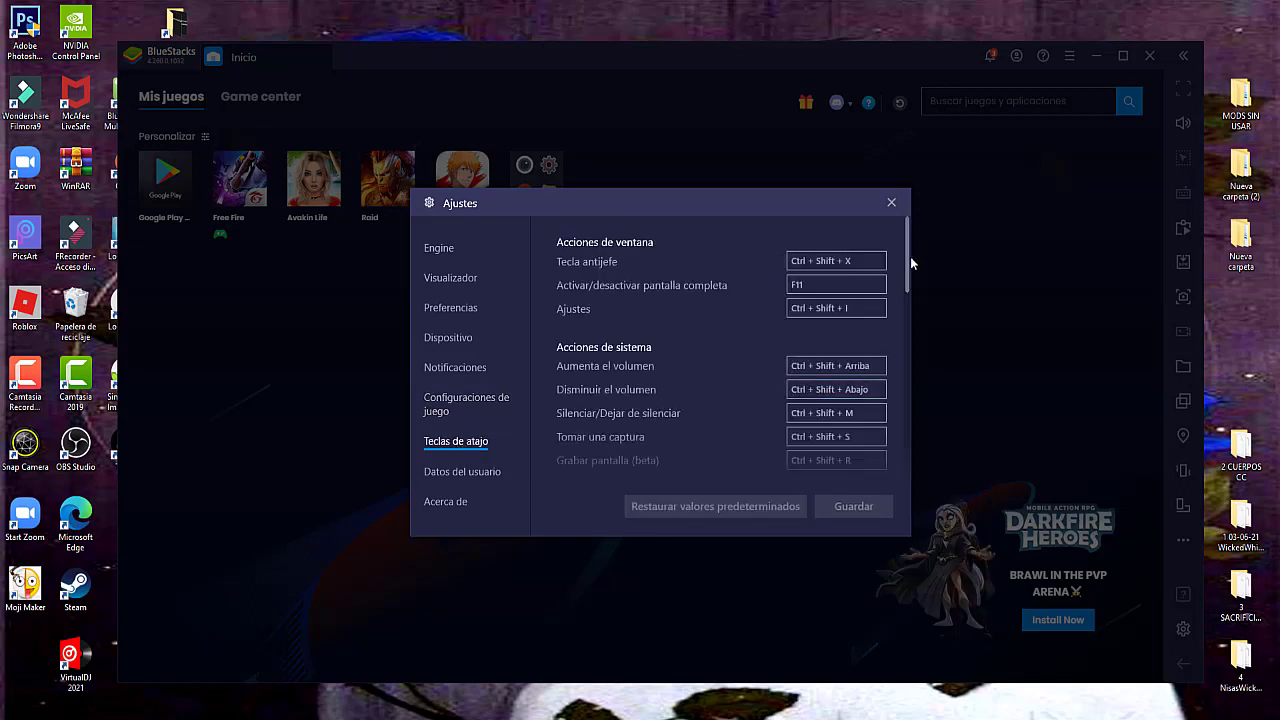
drag(908, 264, 894, 231)
click(484, 471)
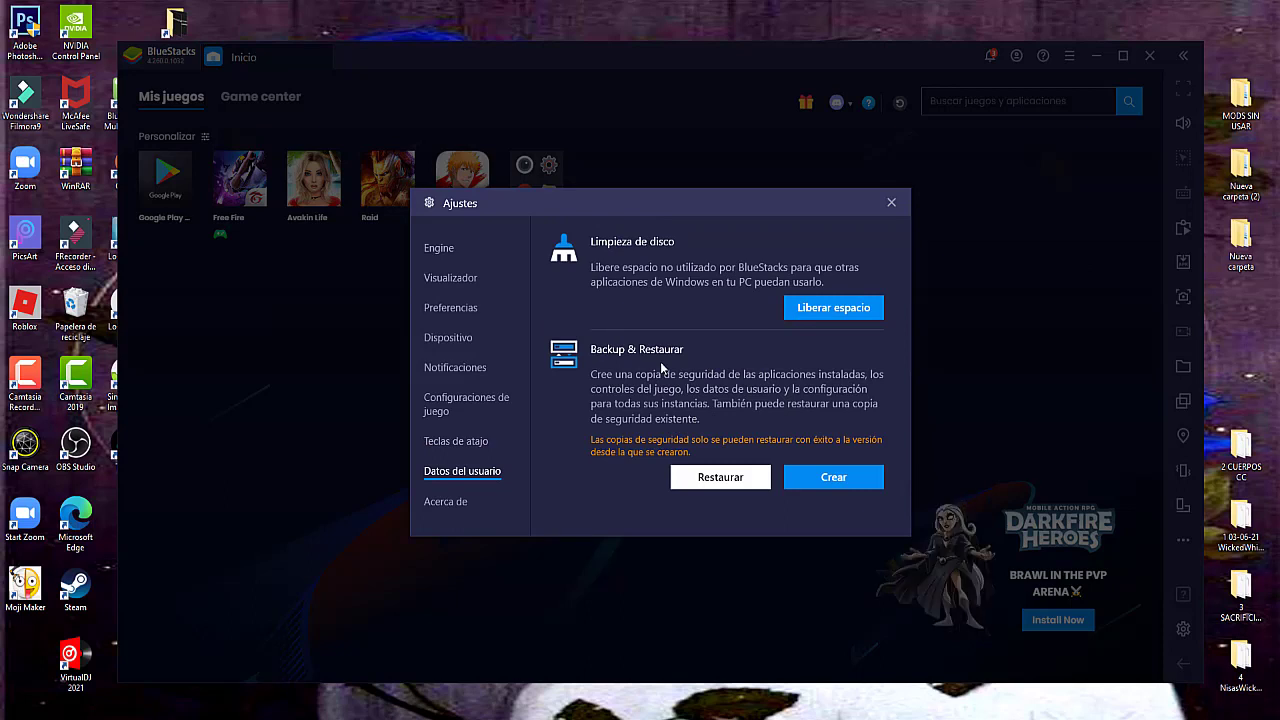
click(462, 501)
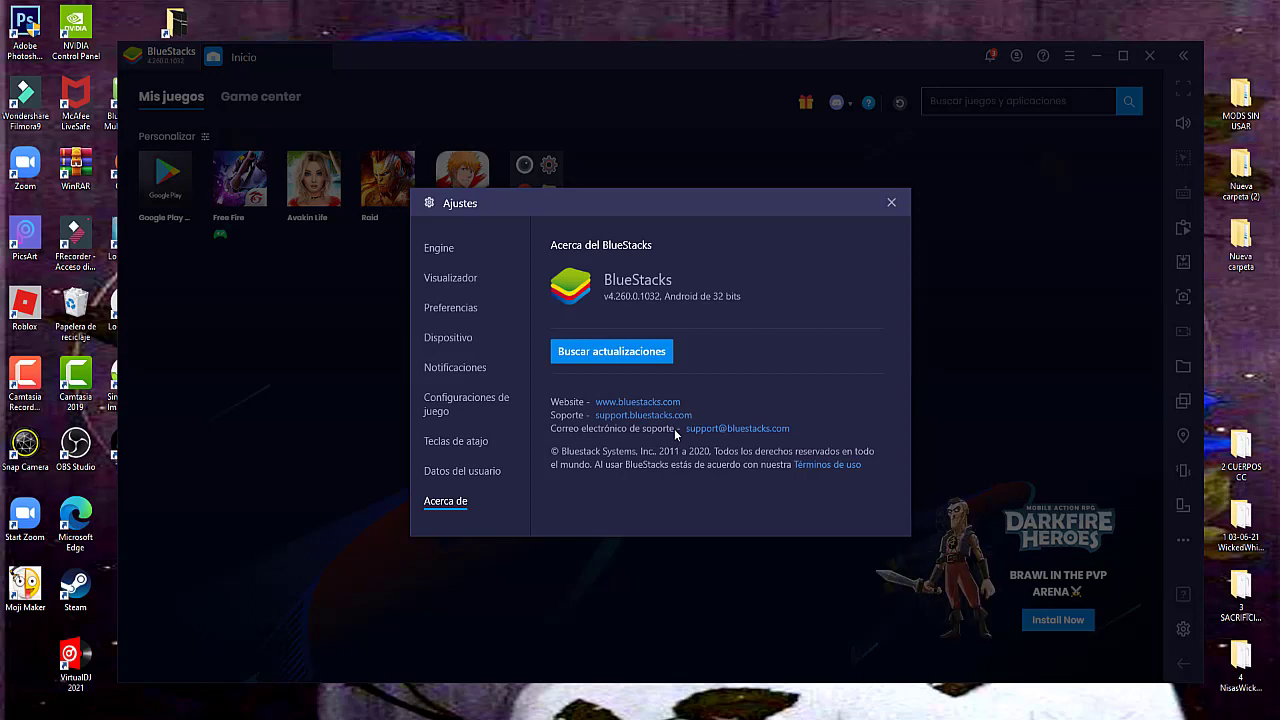
click(890, 205)
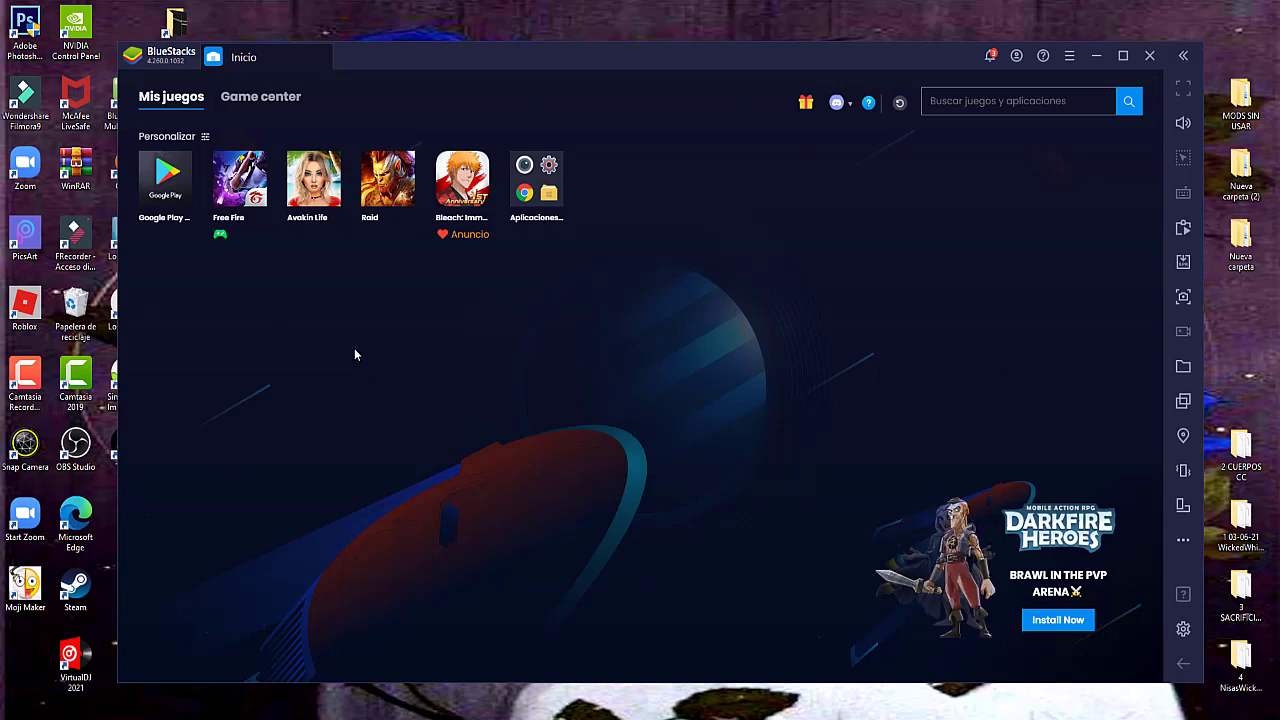
Launch Avakin Life, take the free spin on the daily bonus wheel, and close the game
click(320, 190)
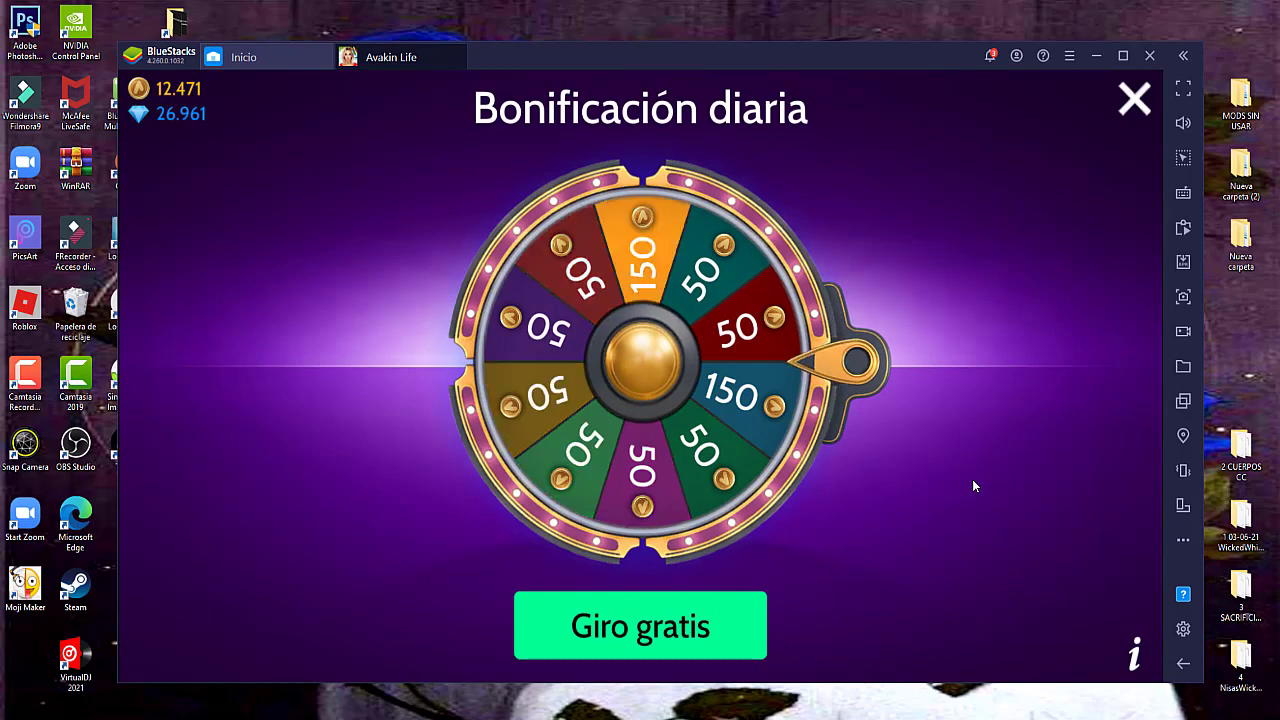
click(660, 635)
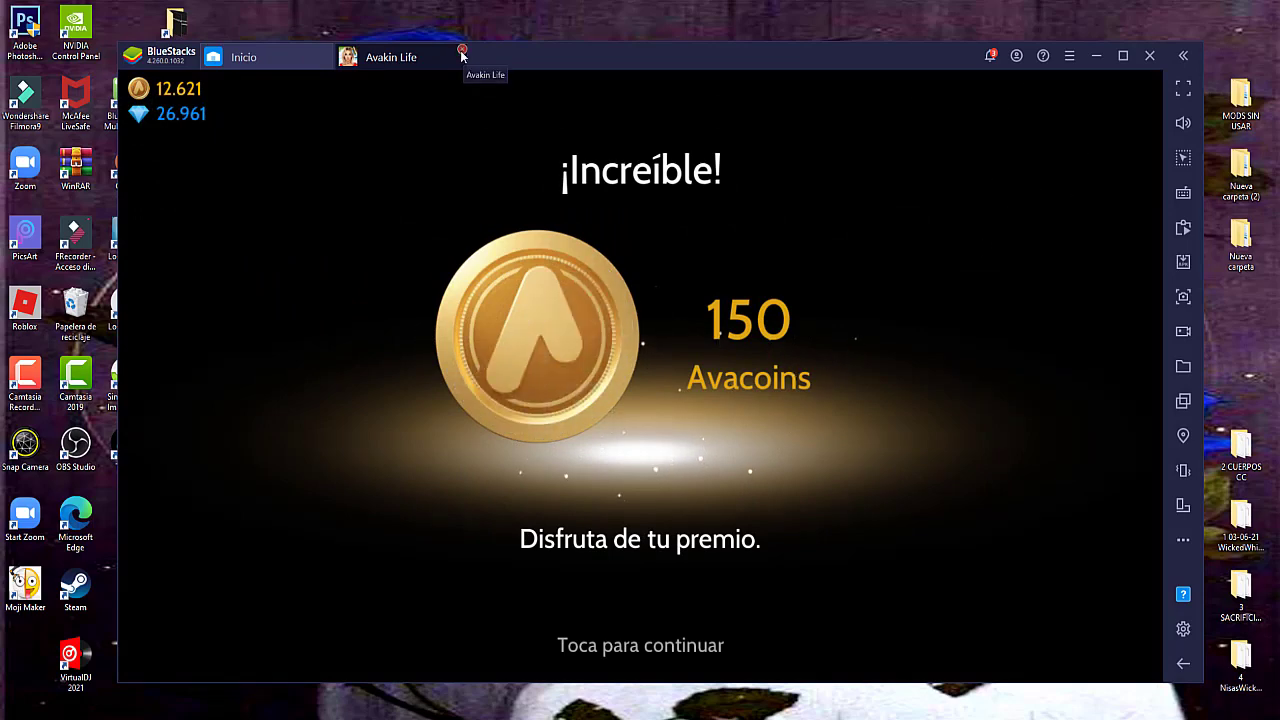
click(458, 56)
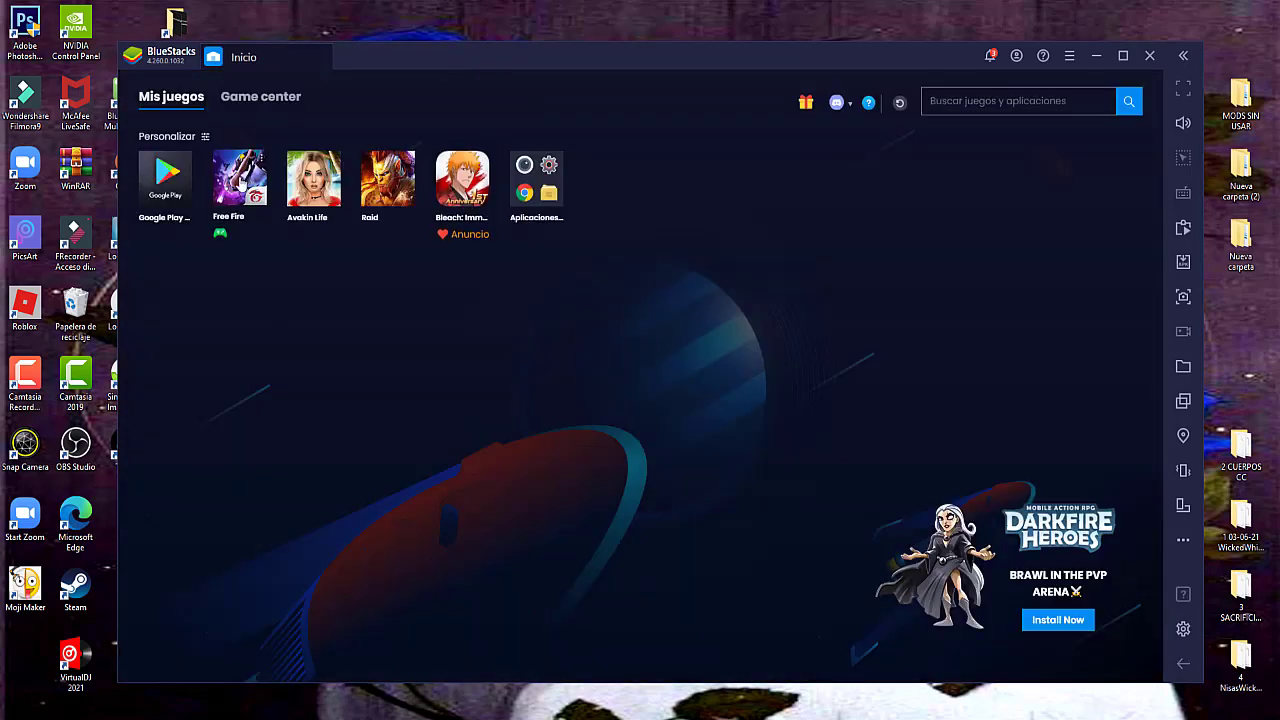
Launch Free Fire and examine its keyboard and mouse controls, confirm the access description, and close the game
click(239, 180)
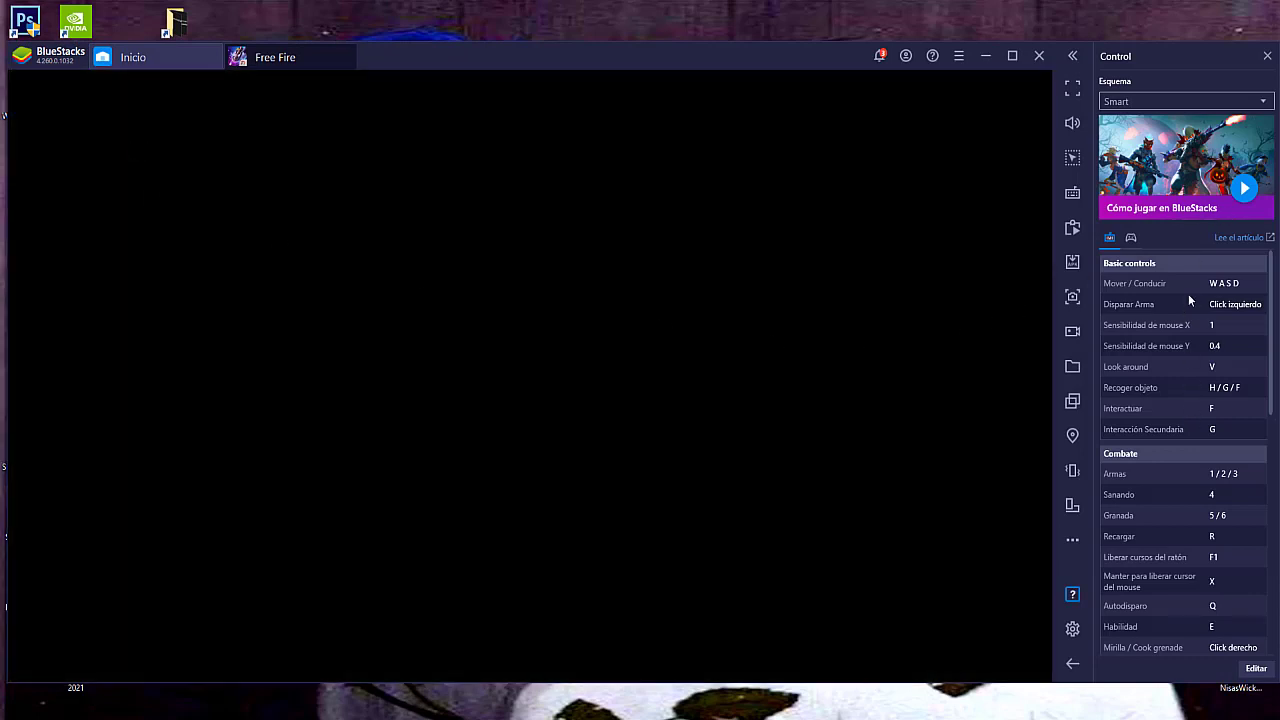
scroll(1179, 350, down, 5)
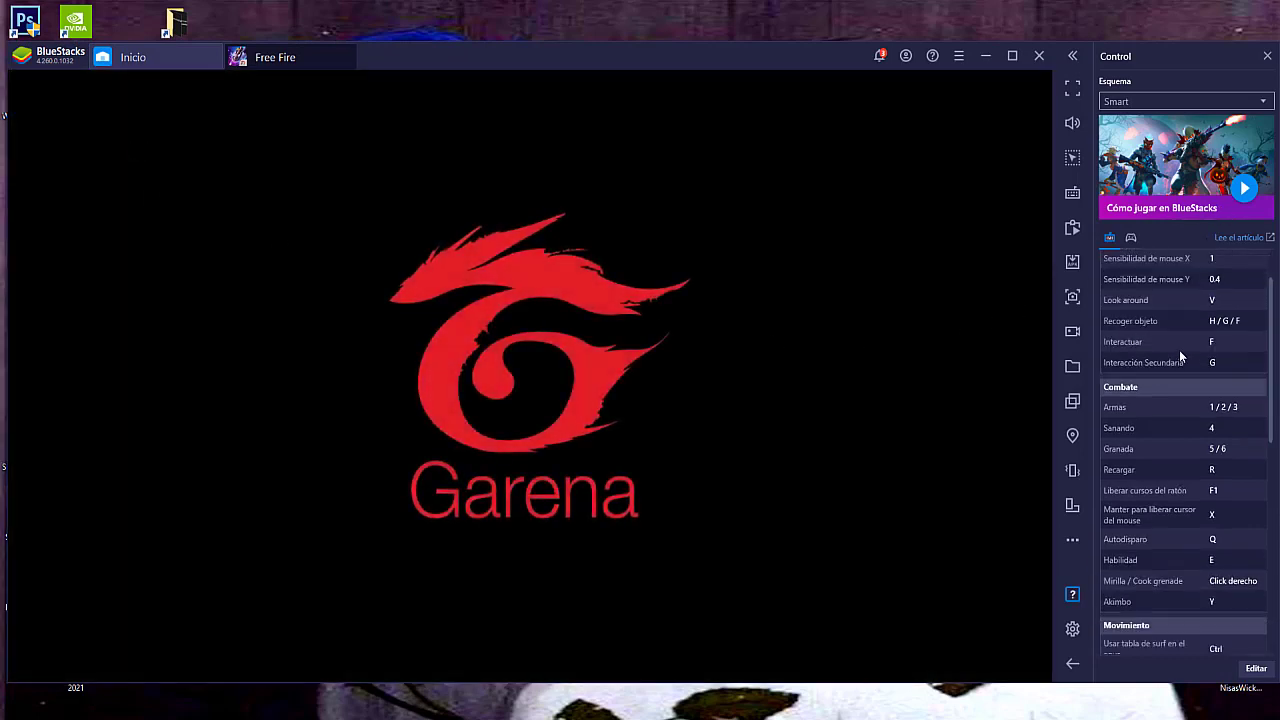
scroll(1186, 535, down, 4)
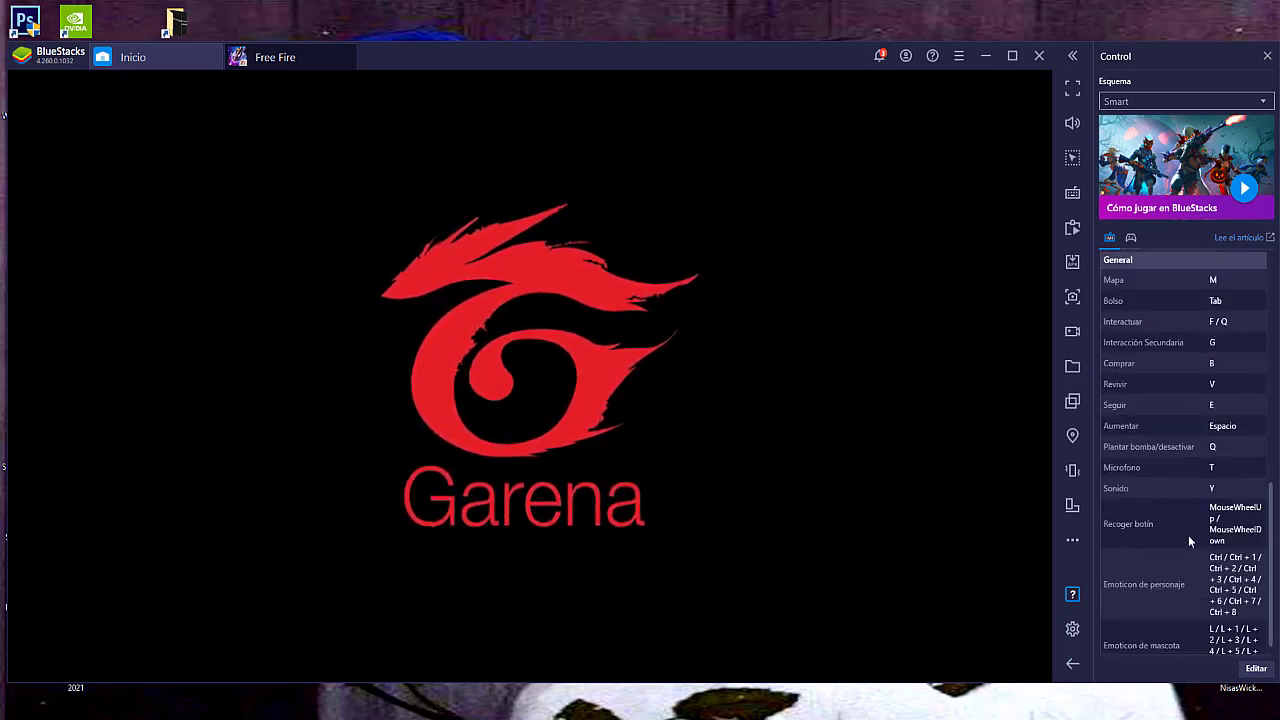
scroll(1188, 535, up, 10)
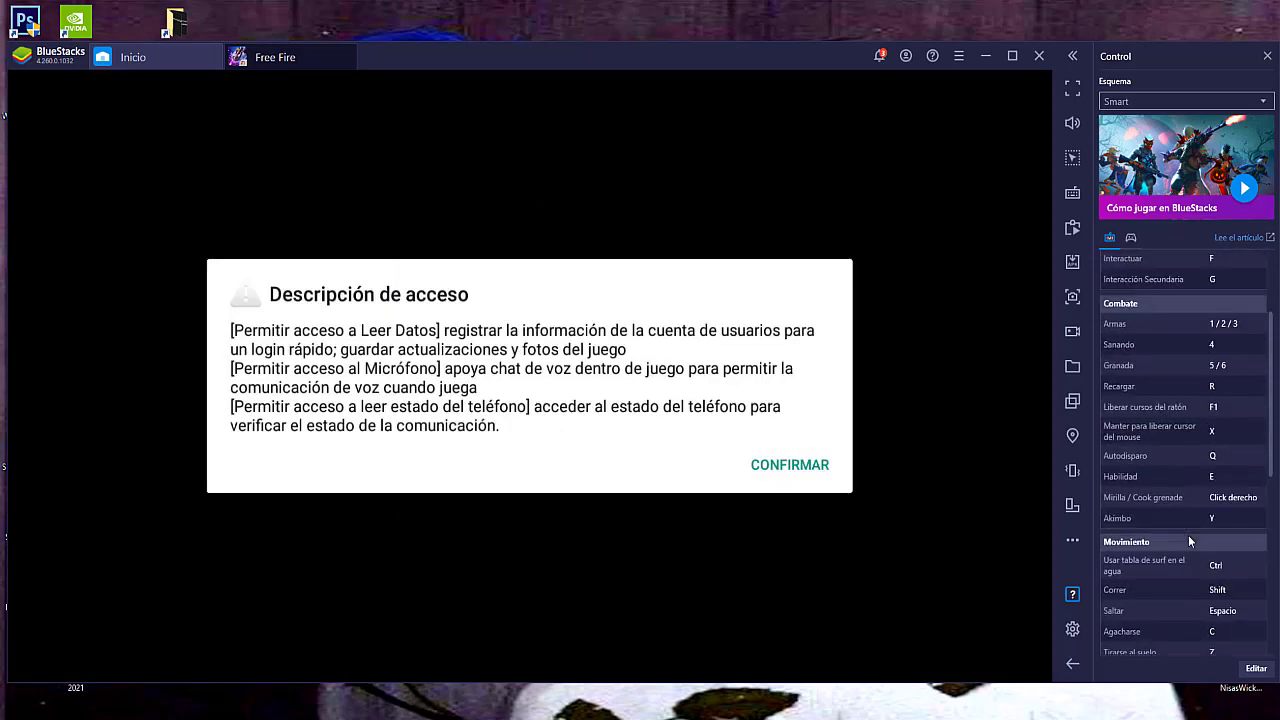
click(808, 474)
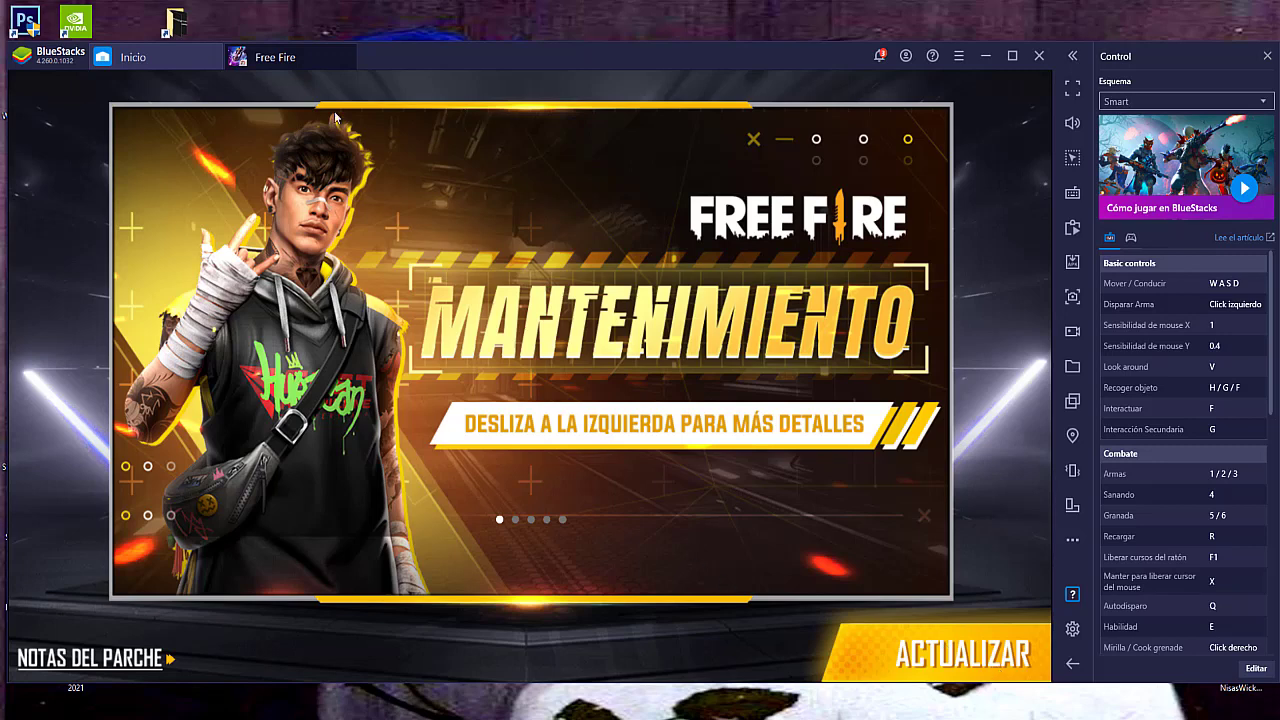
click(350, 57)
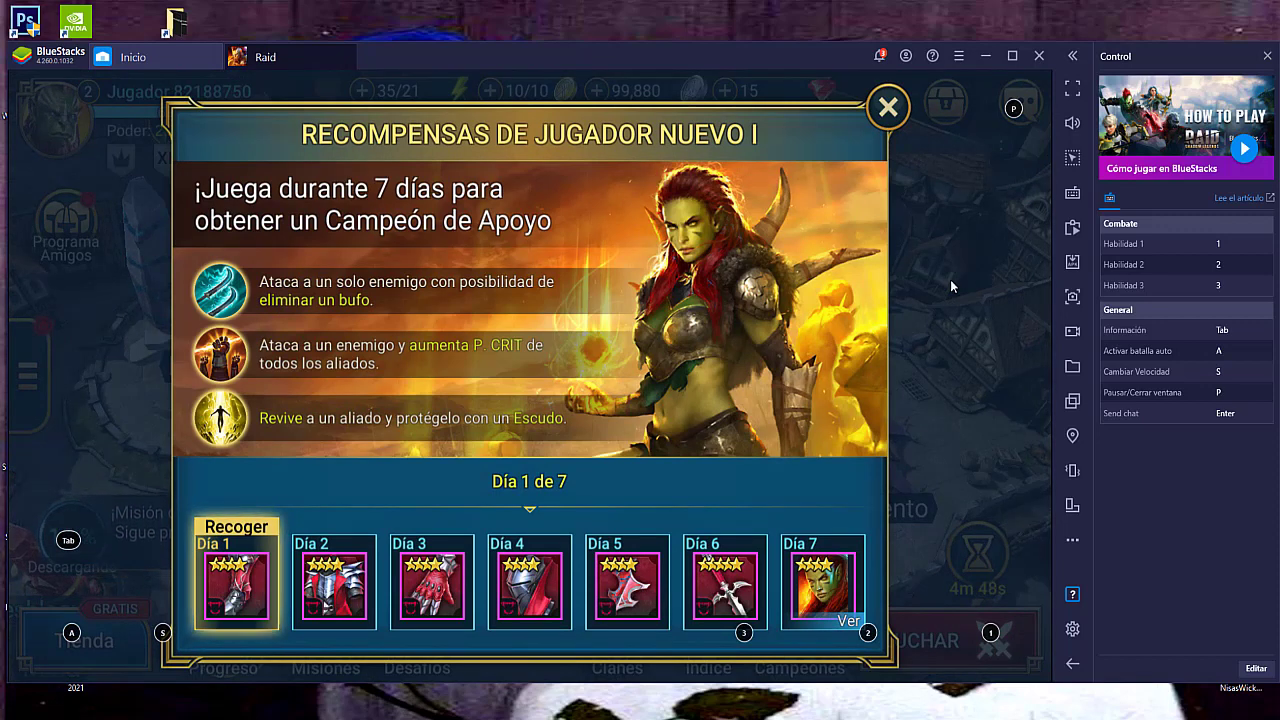
Close Raid and browse the recommended and personalised game suggestions in the Google Play Store
click(342, 57)
click(57, 183)
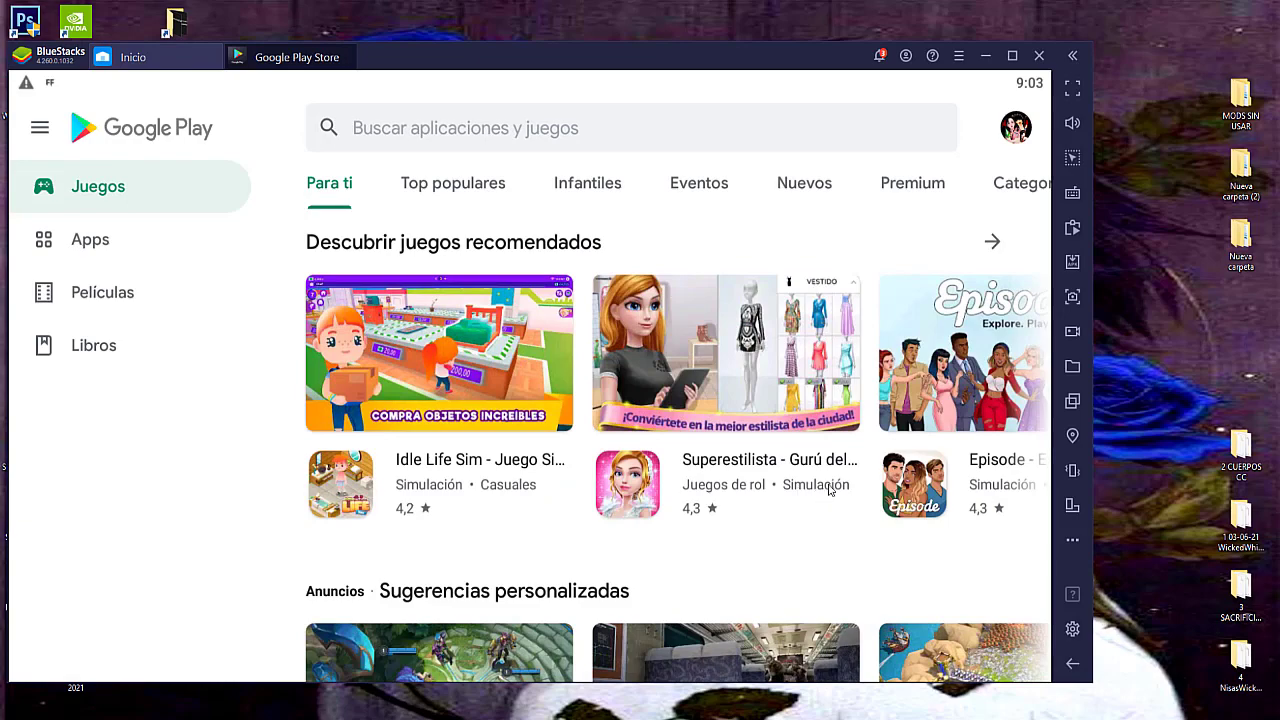
scroll(800, 490, down, 5)
scroll(803, 488, up, 5)
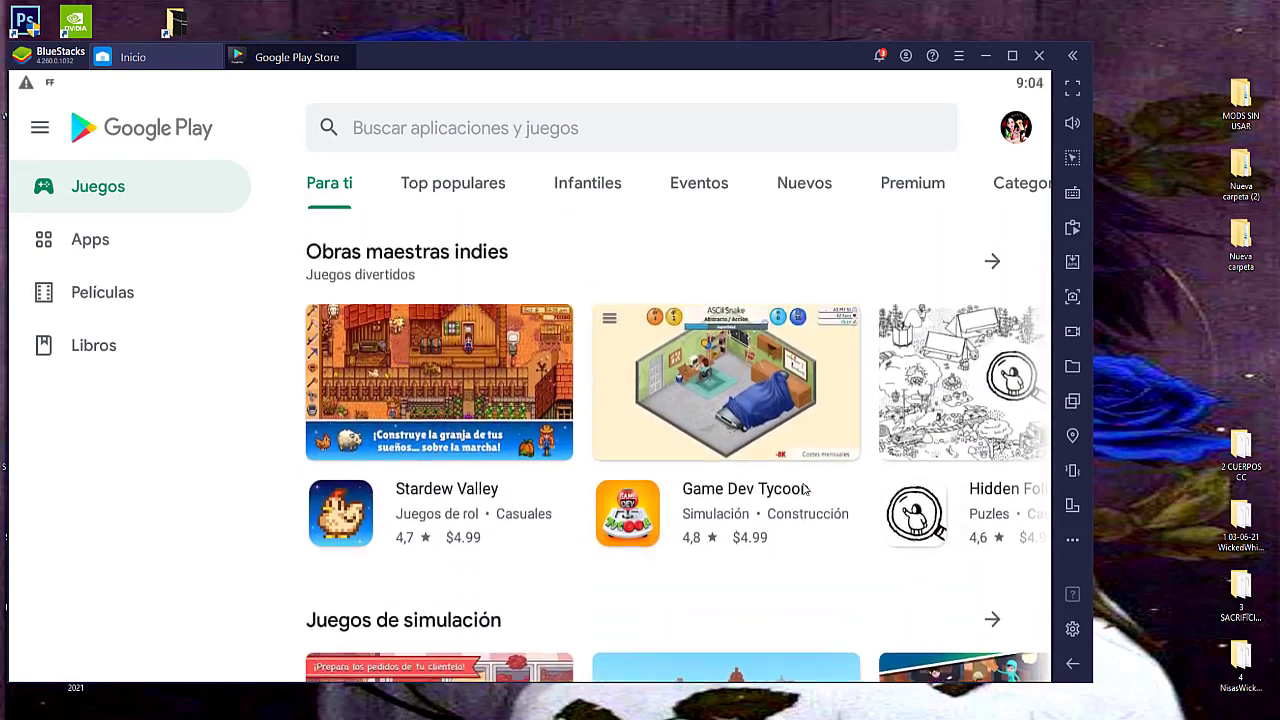
drag(968, 527, 840, 527)
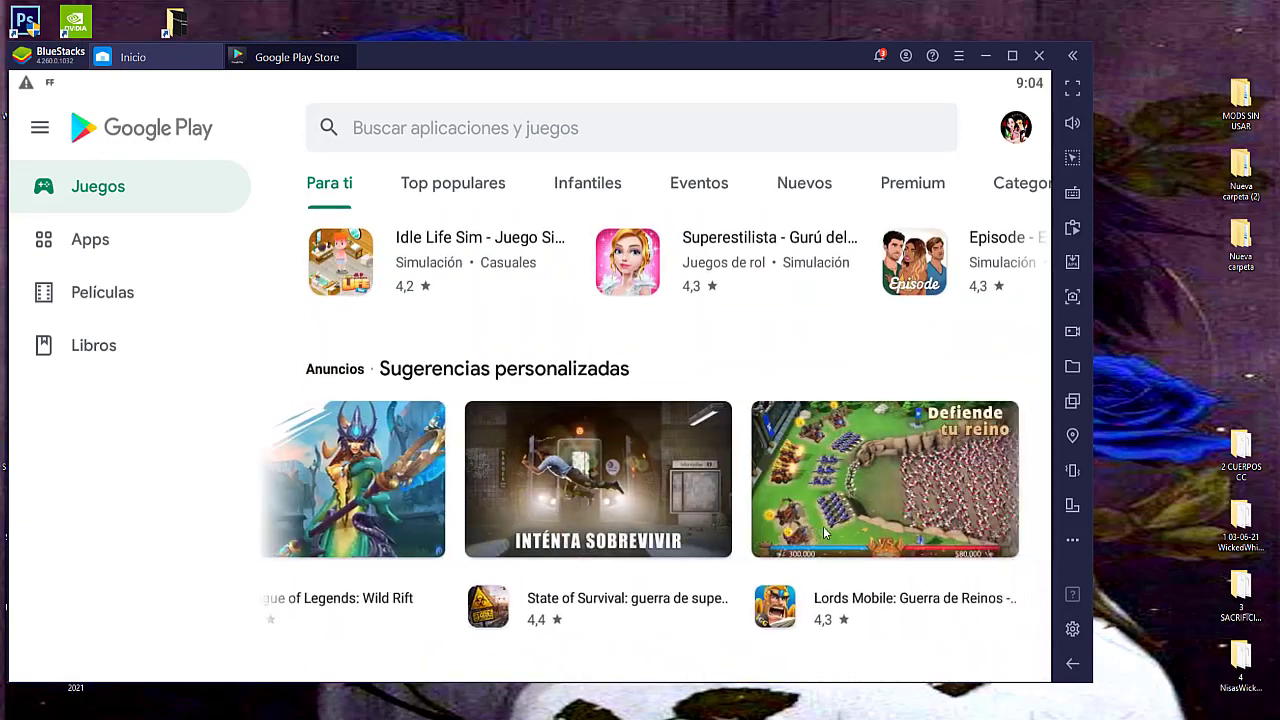
View the League of Legends: Wild Rift store page and check the BlueStacks notification list
click(503, 505)
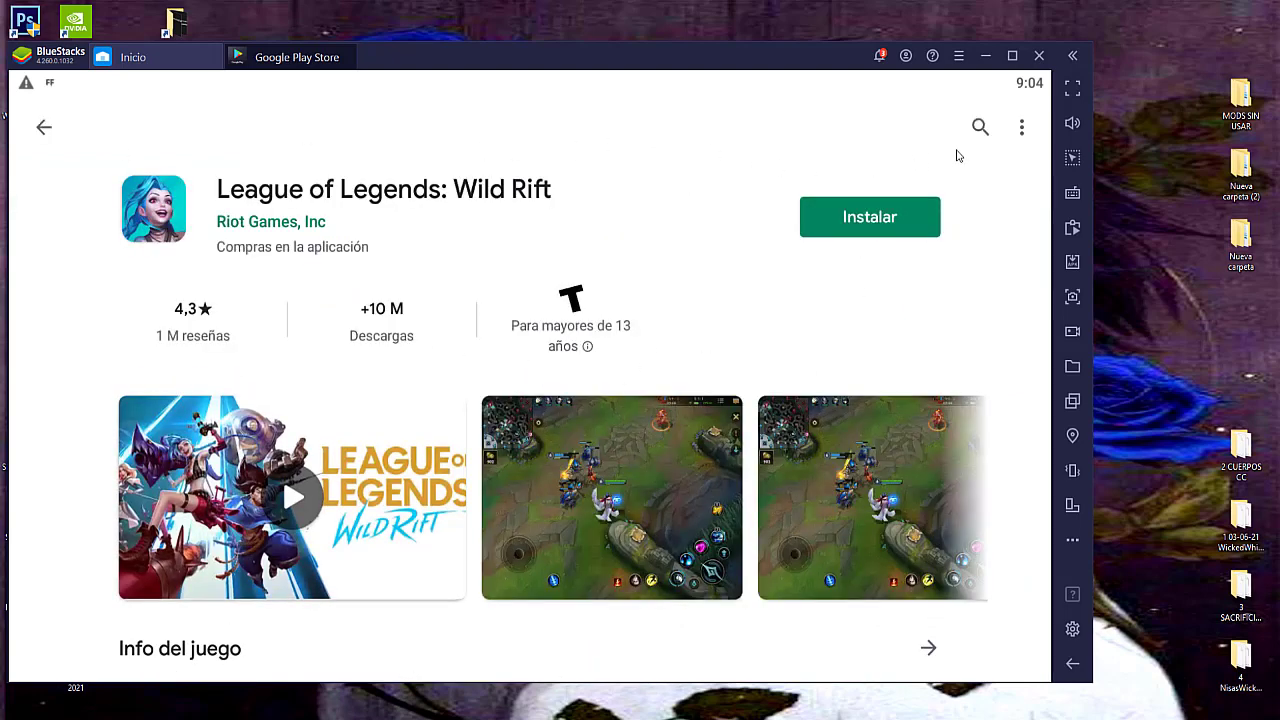
click(879, 58)
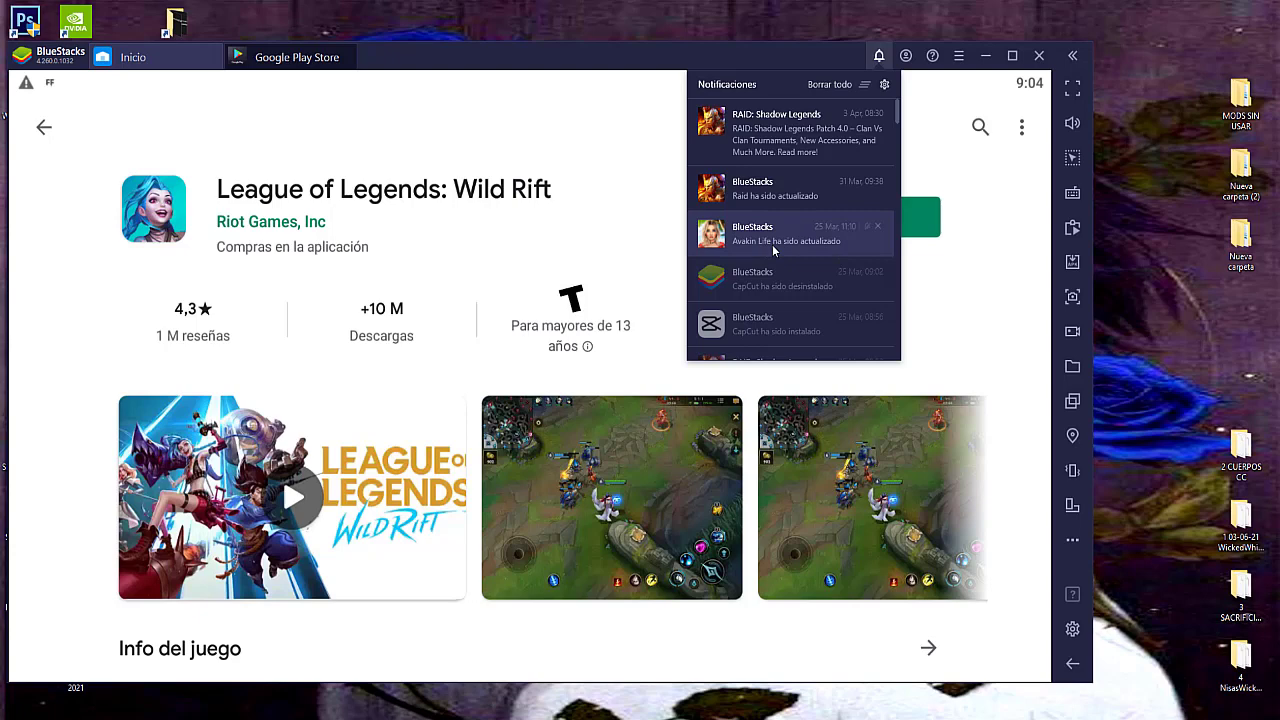
click(879, 56)
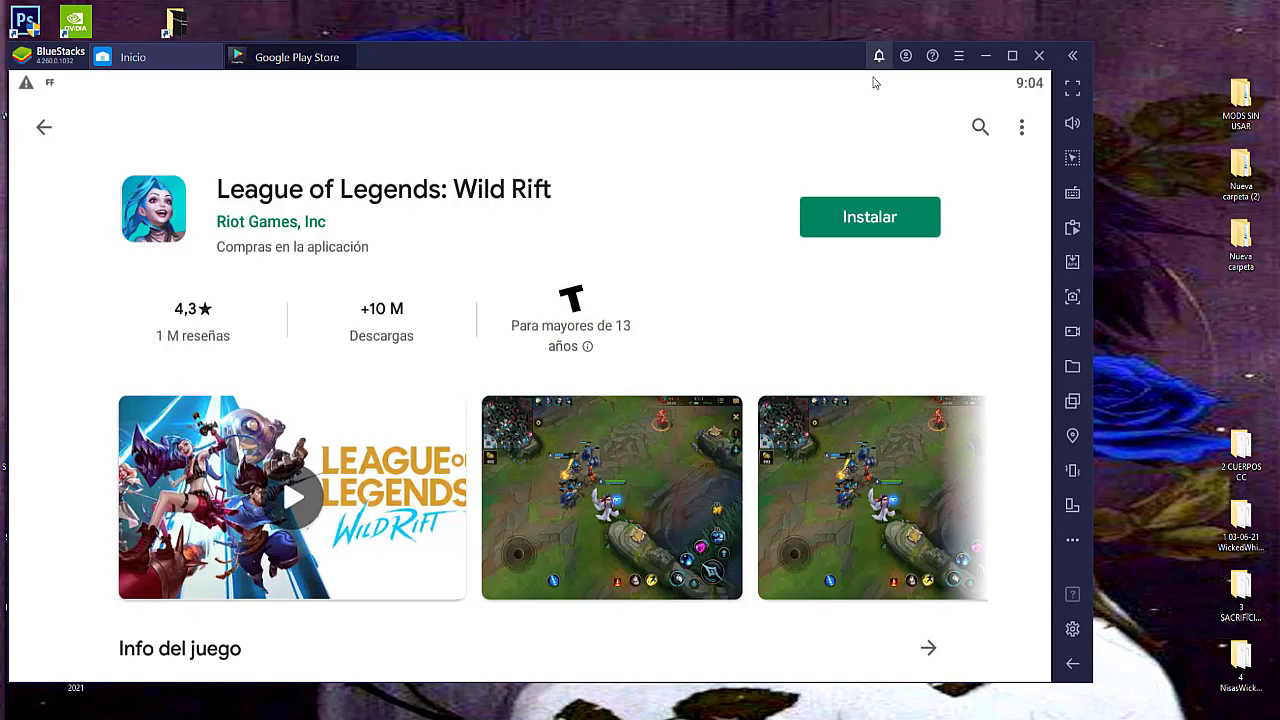
Close the Google Play Store and move the BlueStacks window back to the middle of the desktop
click(348, 57)
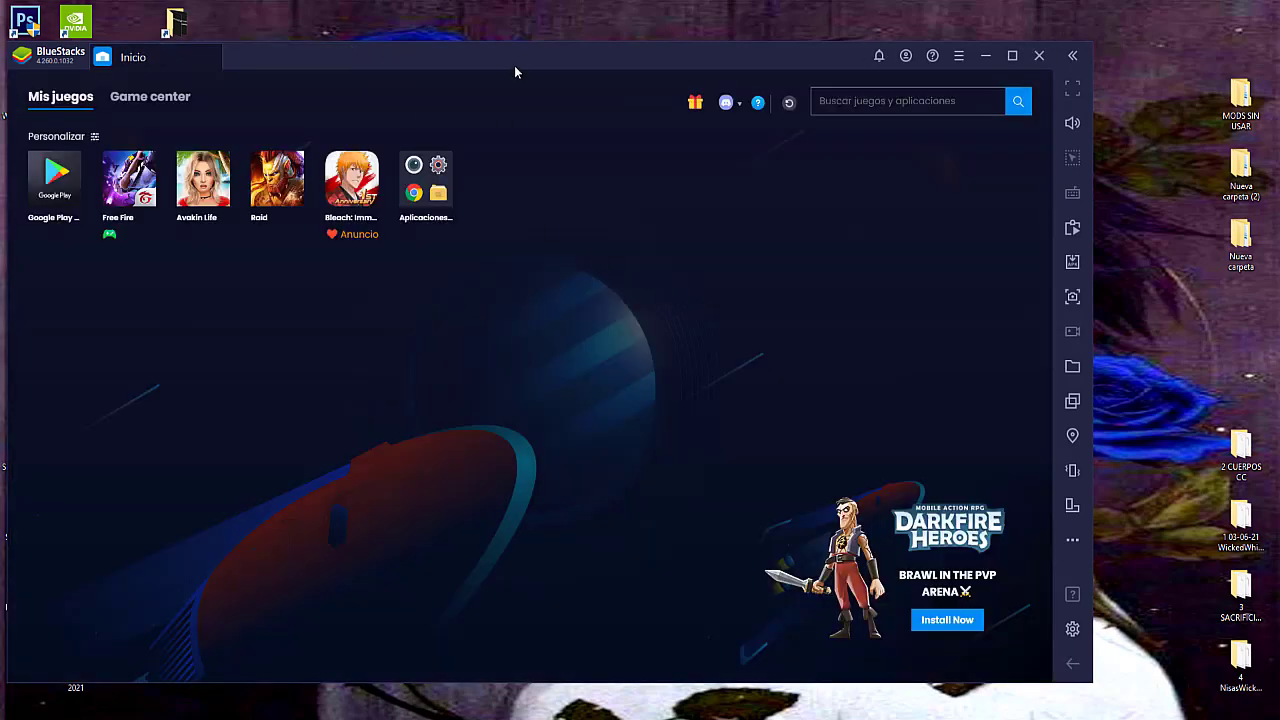
drag(514, 65, 626, 54)
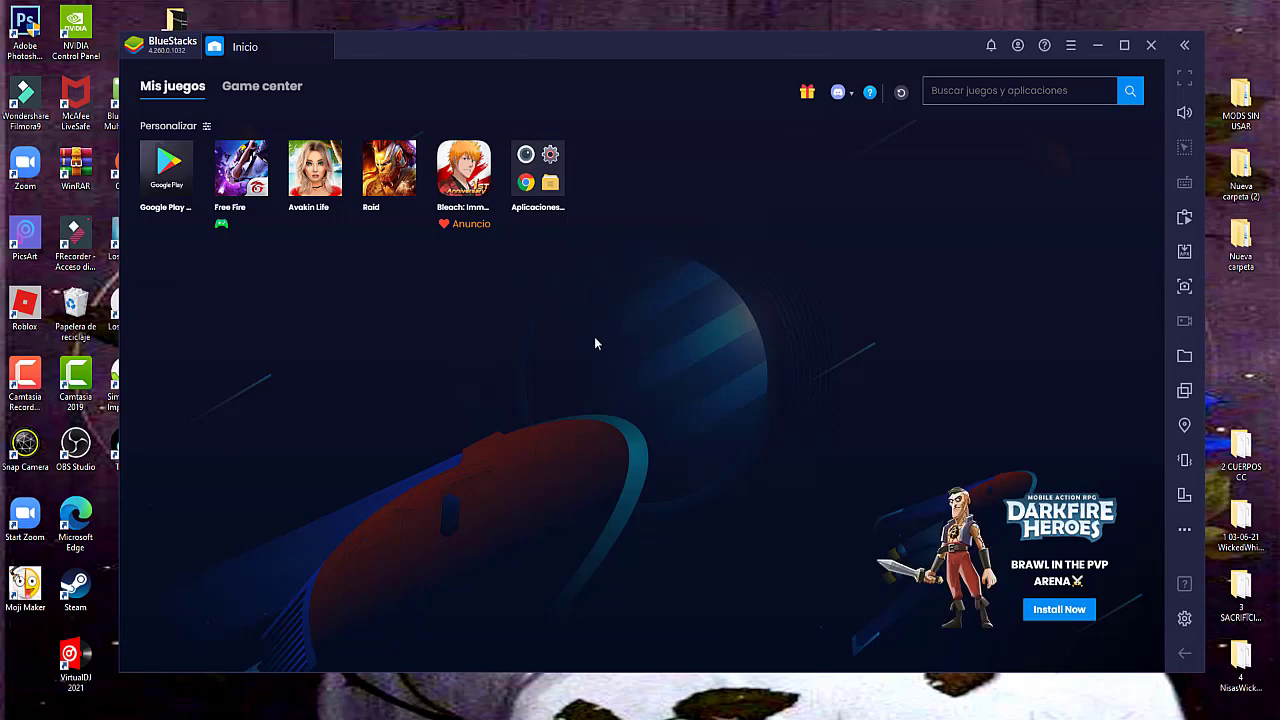
Open the media manager from the system apps and browse the recently added Avakin Life photos and imported files
click(538, 170)
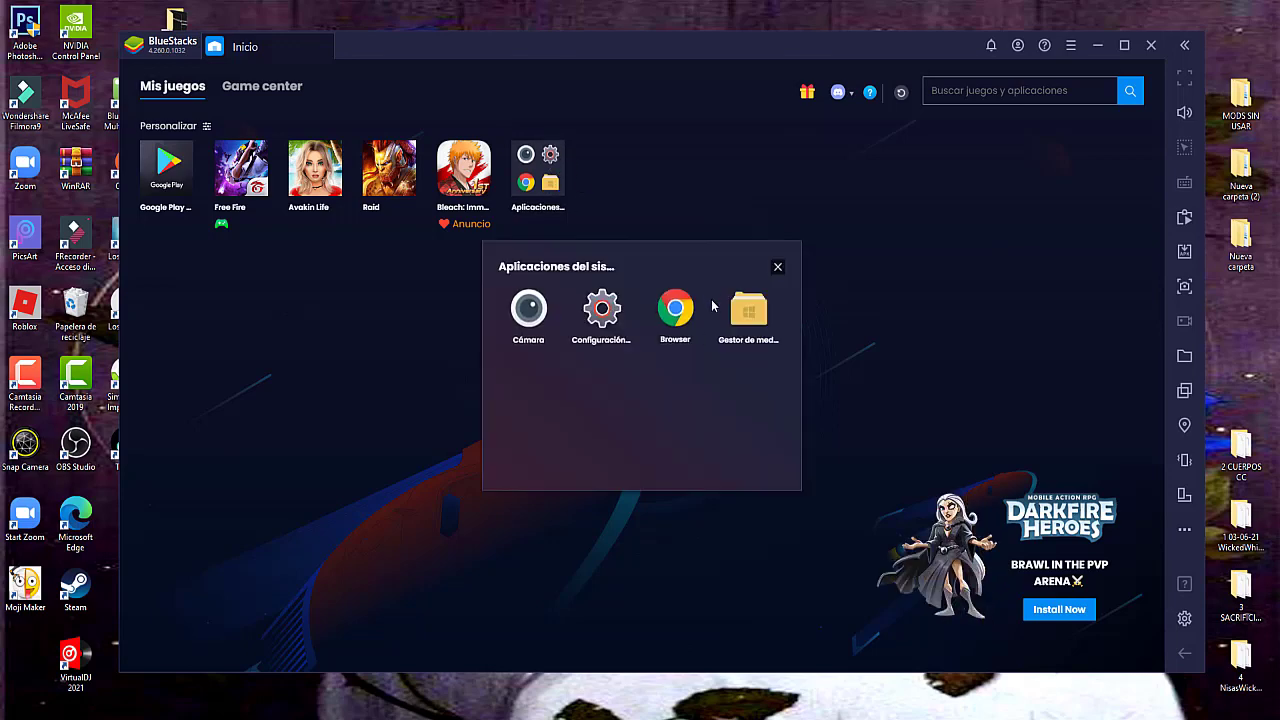
click(750, 315)
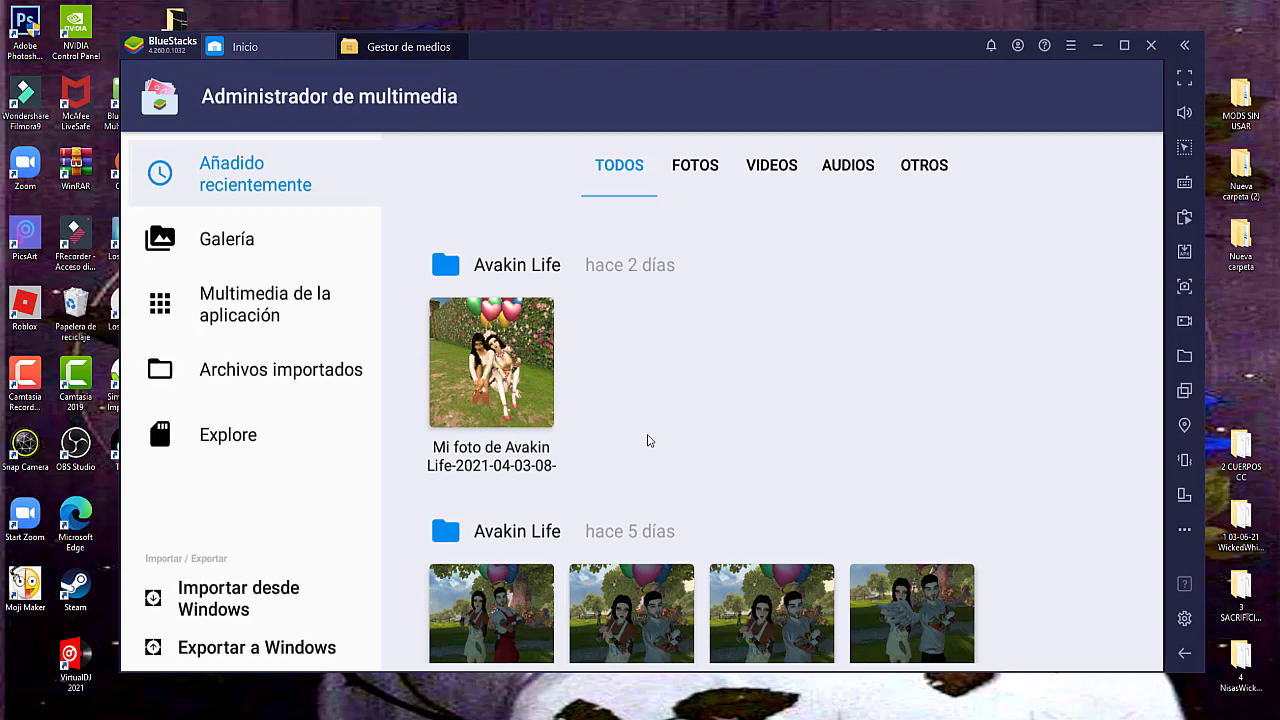
scroll(650, 440, down, 5)
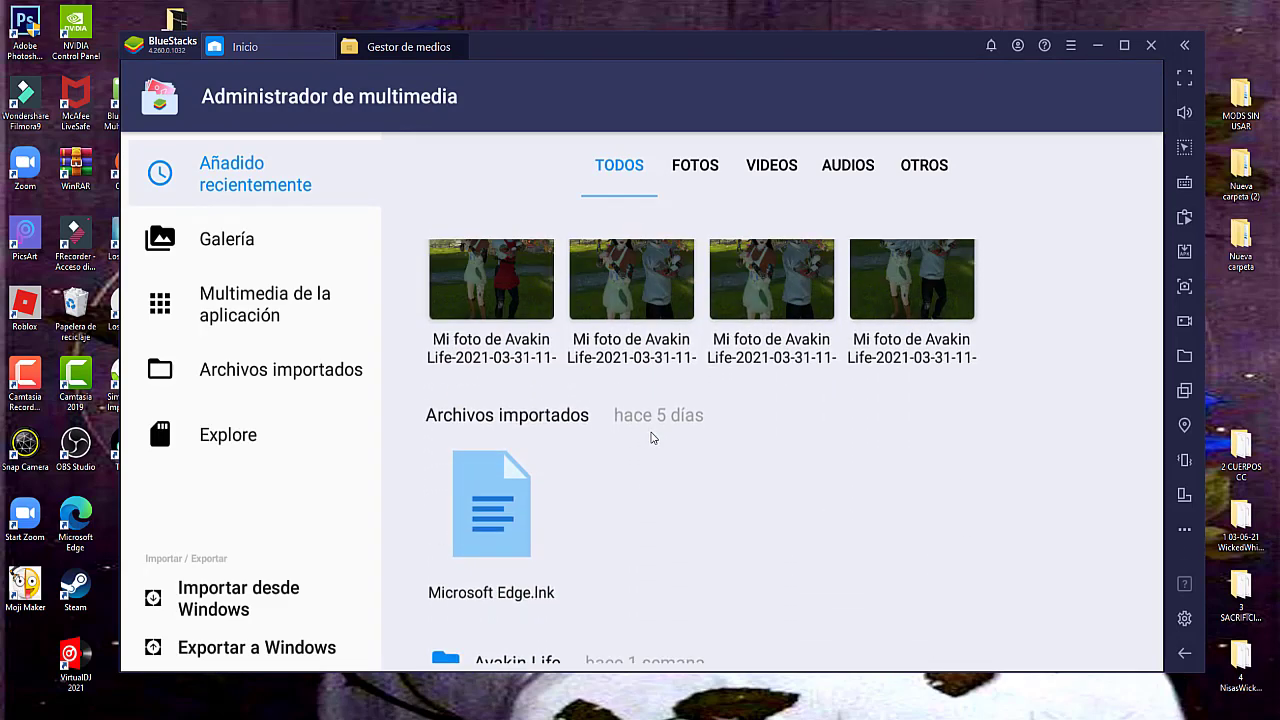
scroll(652, 437, up, 3)
scroll(666, 490, down, 2)
scroll(760, 492, up, 2)
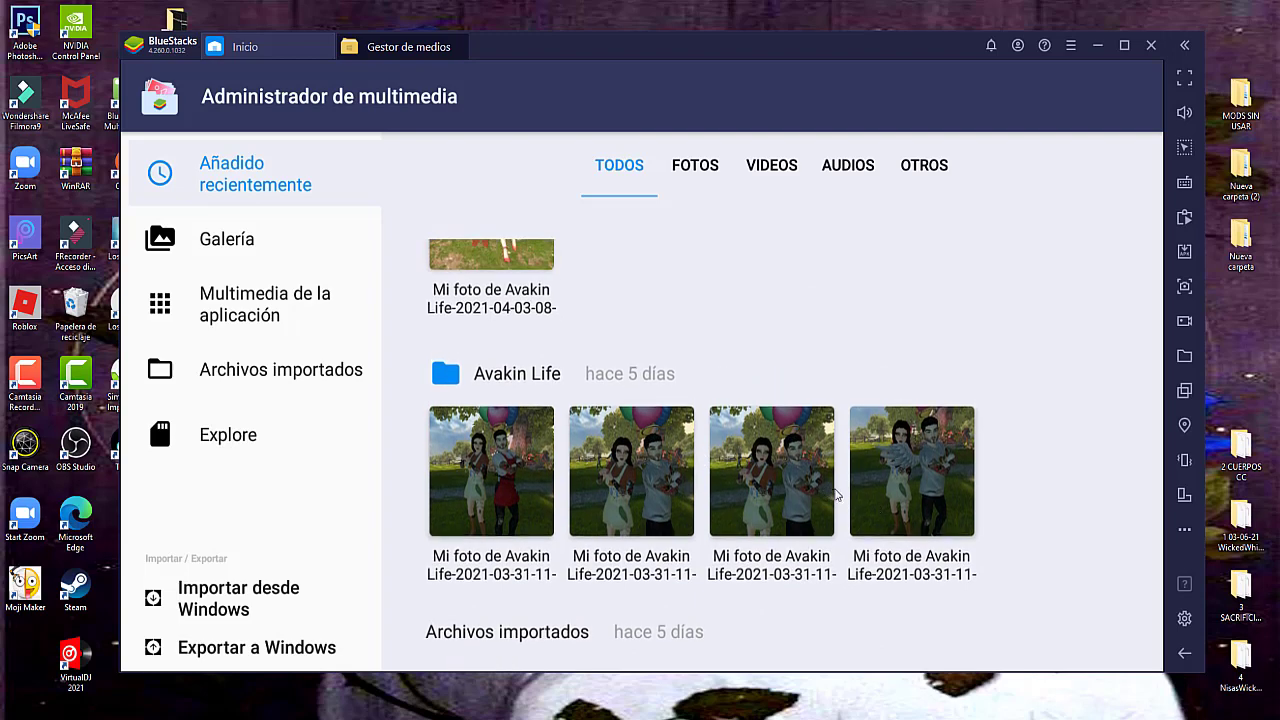
click(805, 498)
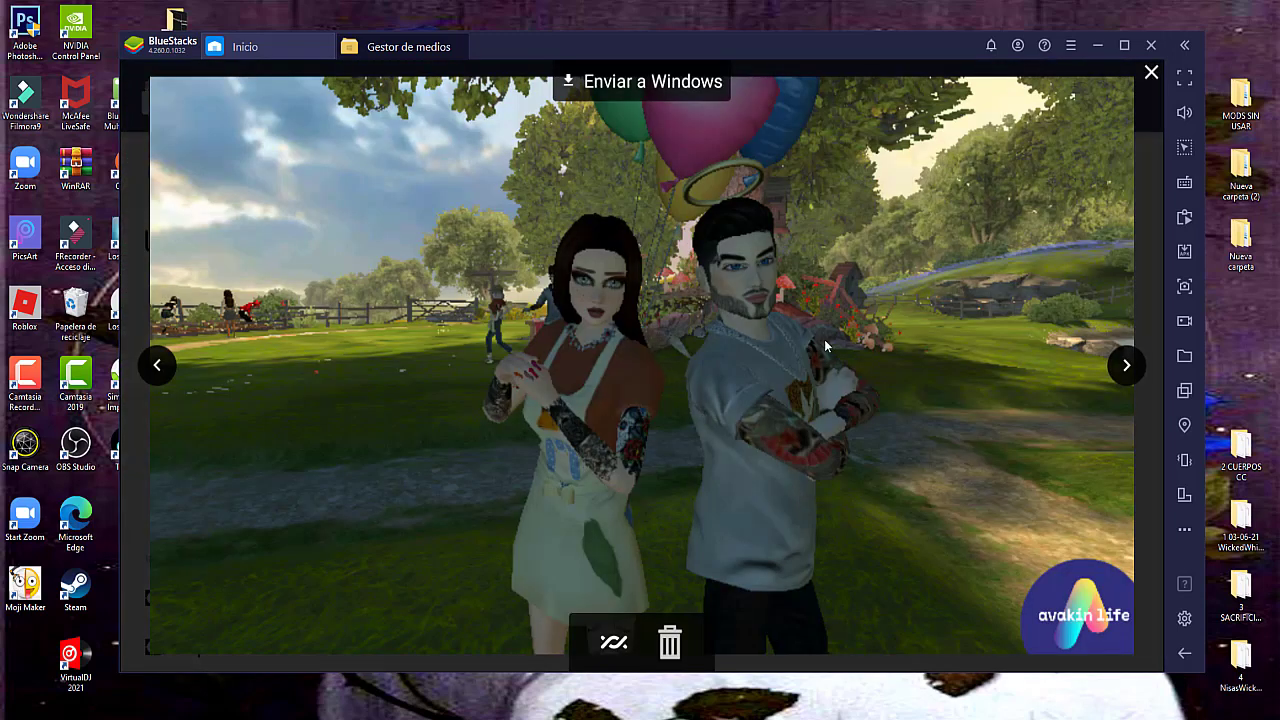
click(641, 86)
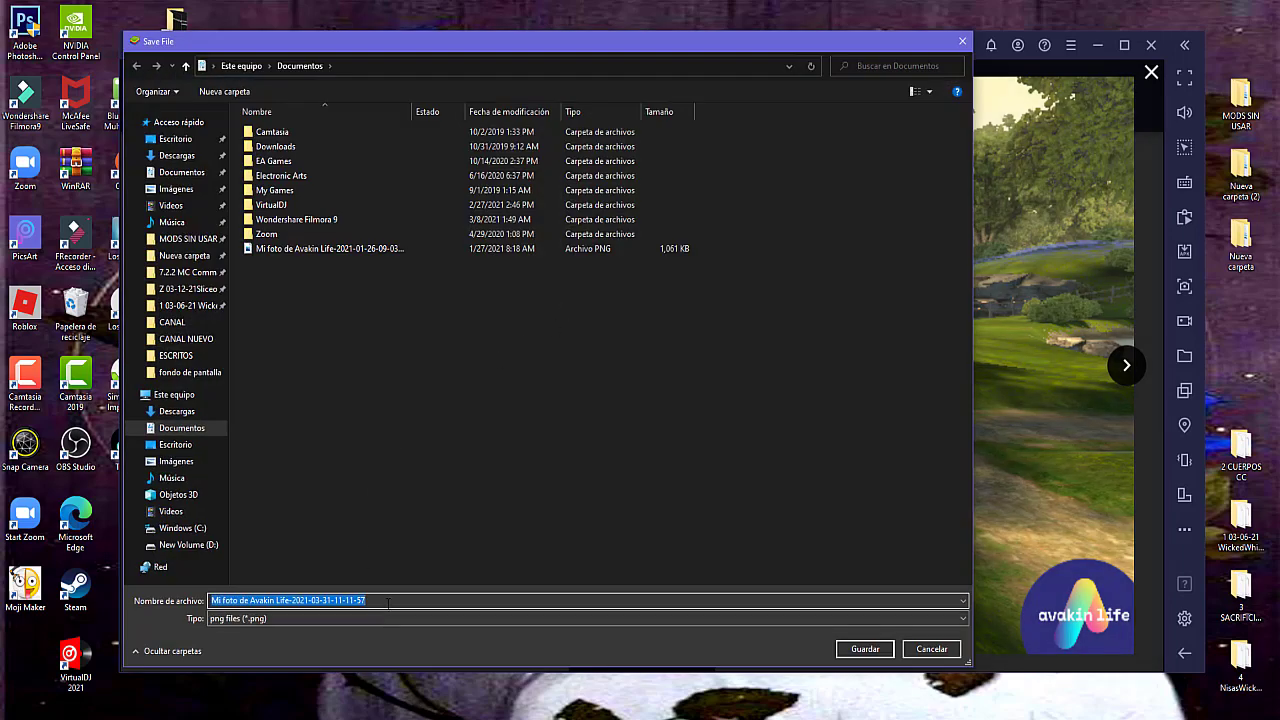
click(388, 600)
text(bbfbf)
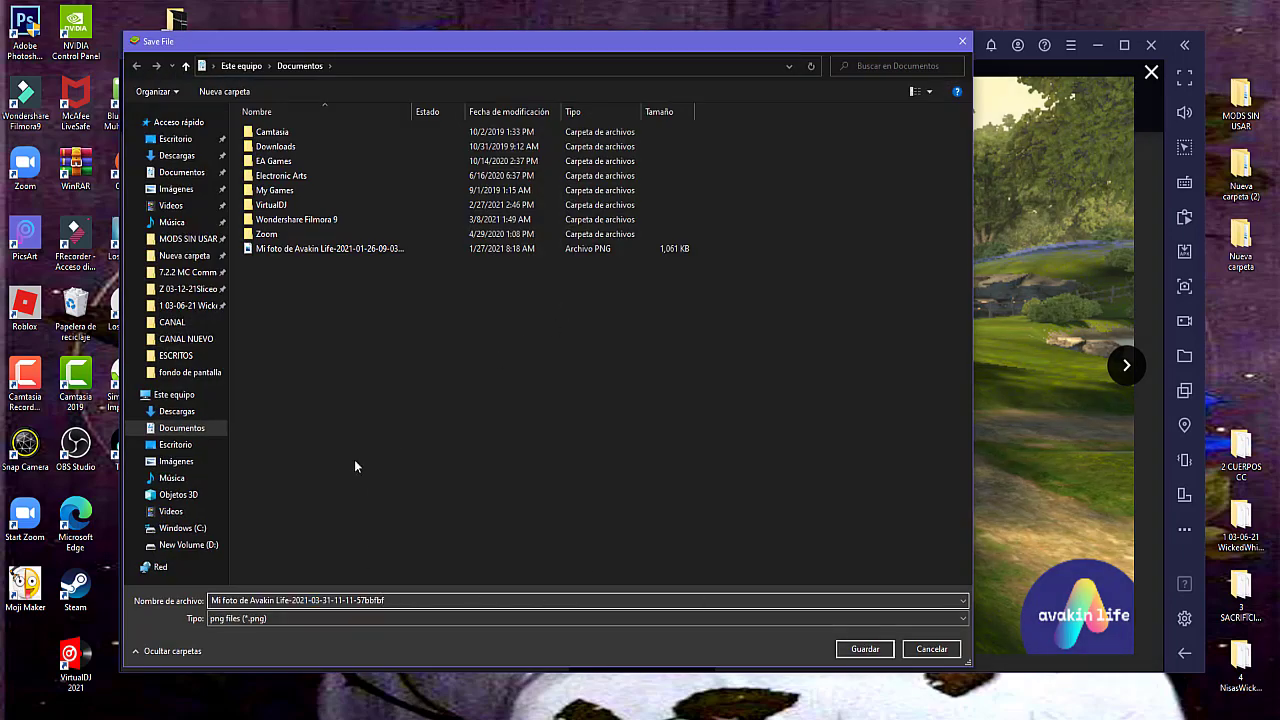
click(177, 189)
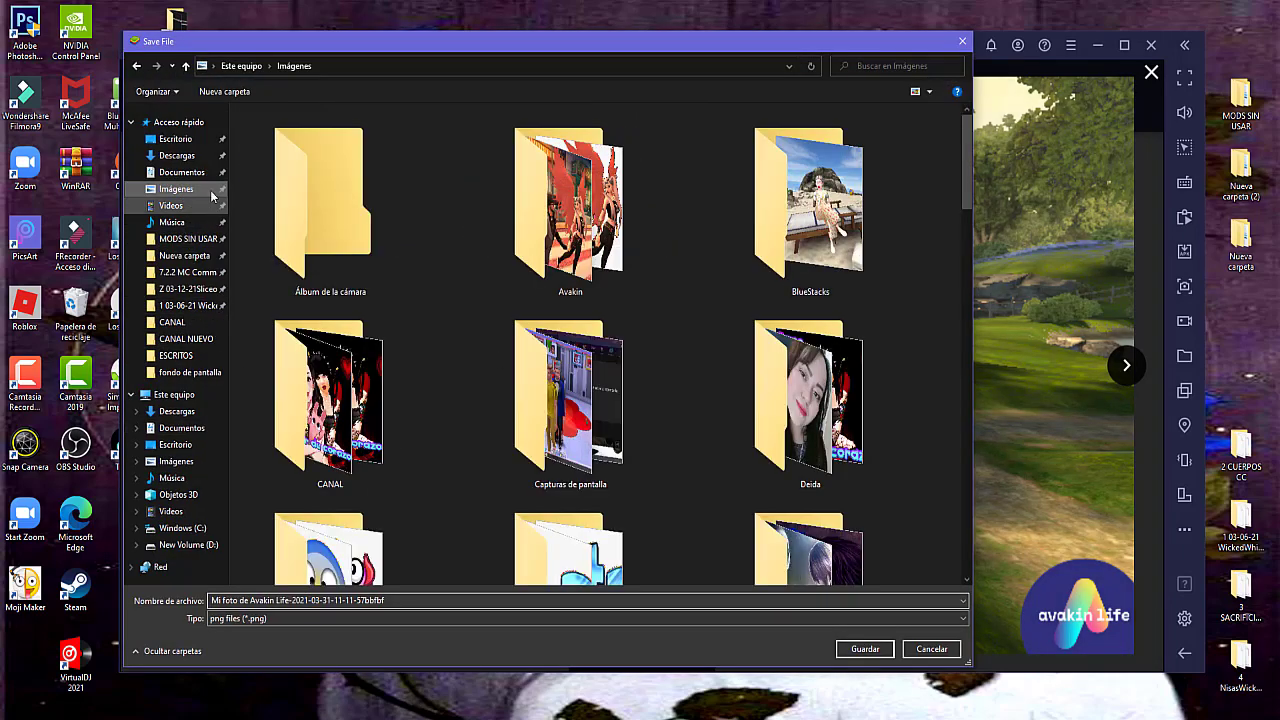
click(865, 649)
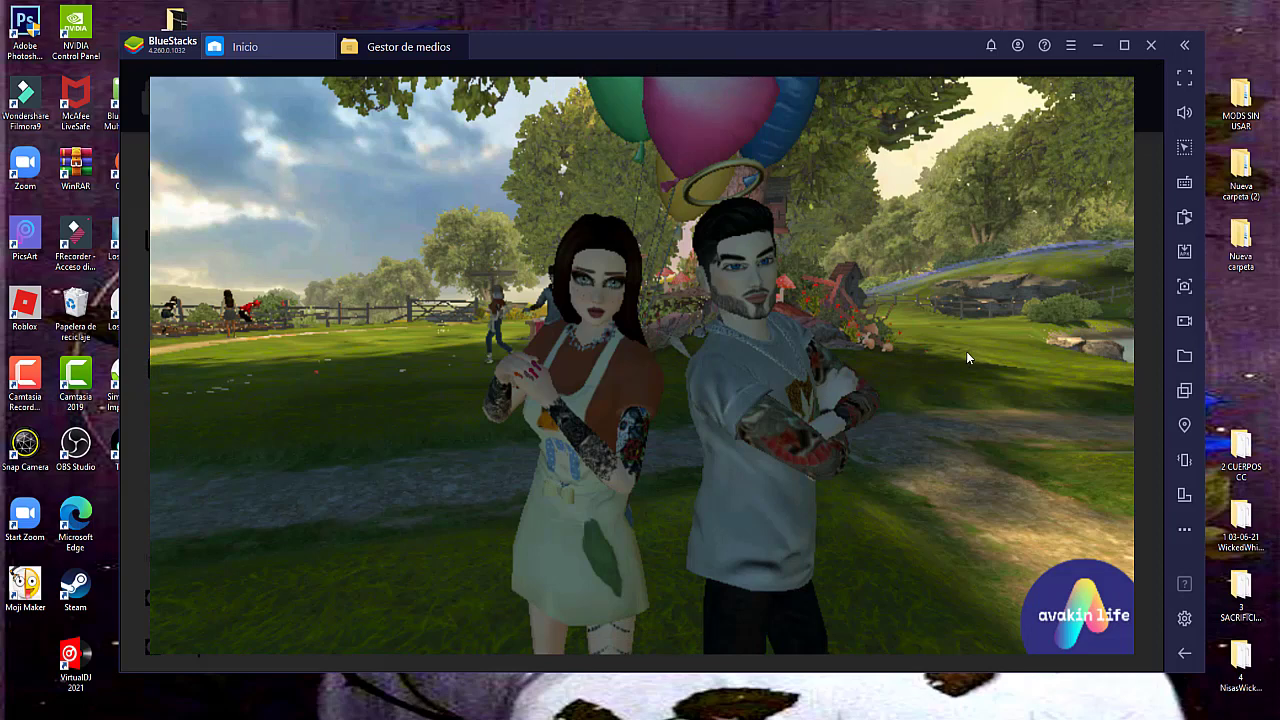
click(463, 41)
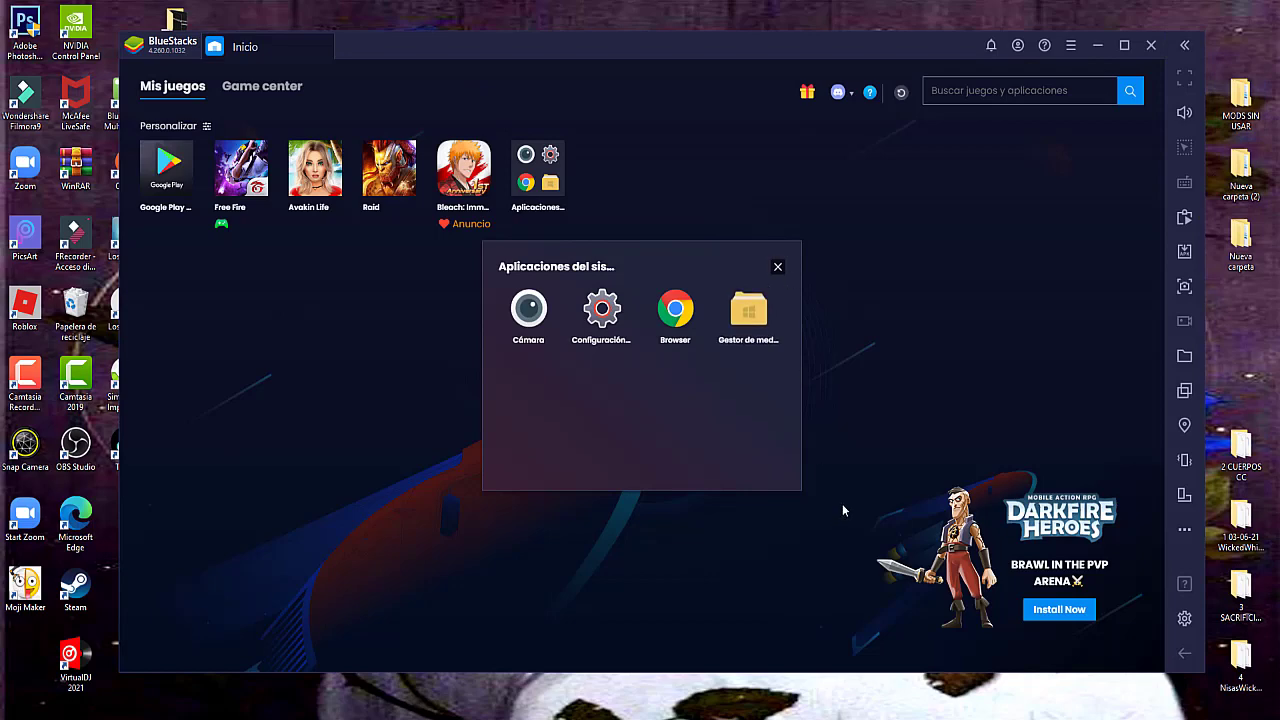
click(777, 267)
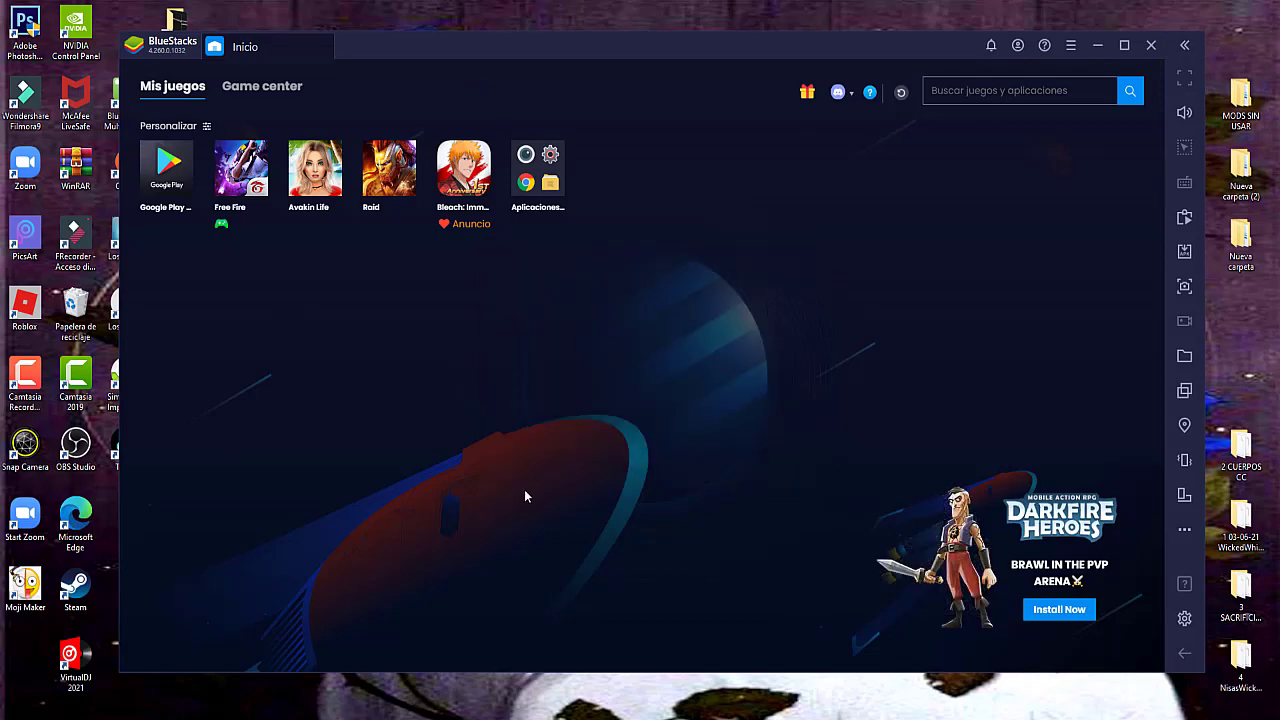